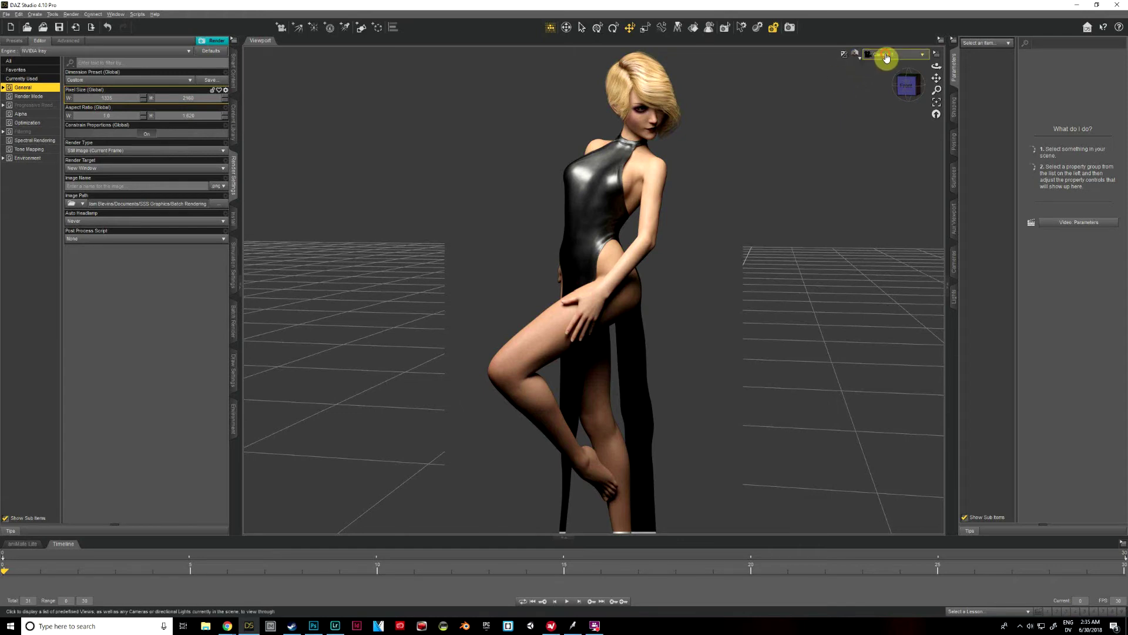
# - Switch the viewport to Perspective View, then orbit and zoom out to a distant side angle
pyautogui.click(886, 55)
pyautogui.click(888, 74)
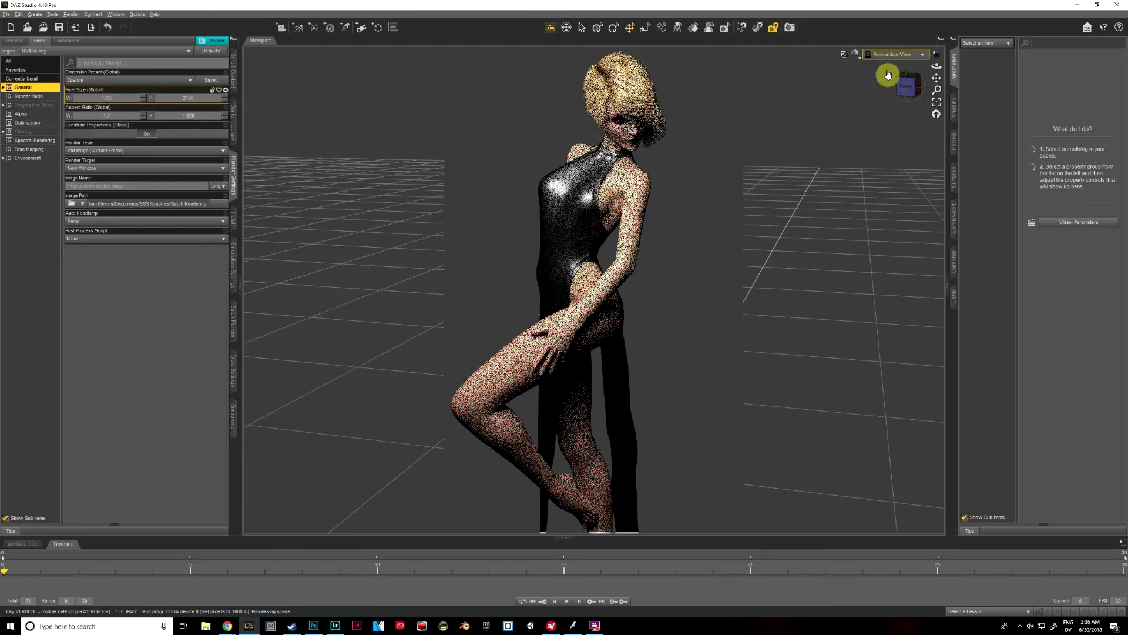
pyautogui.click(918, 88)
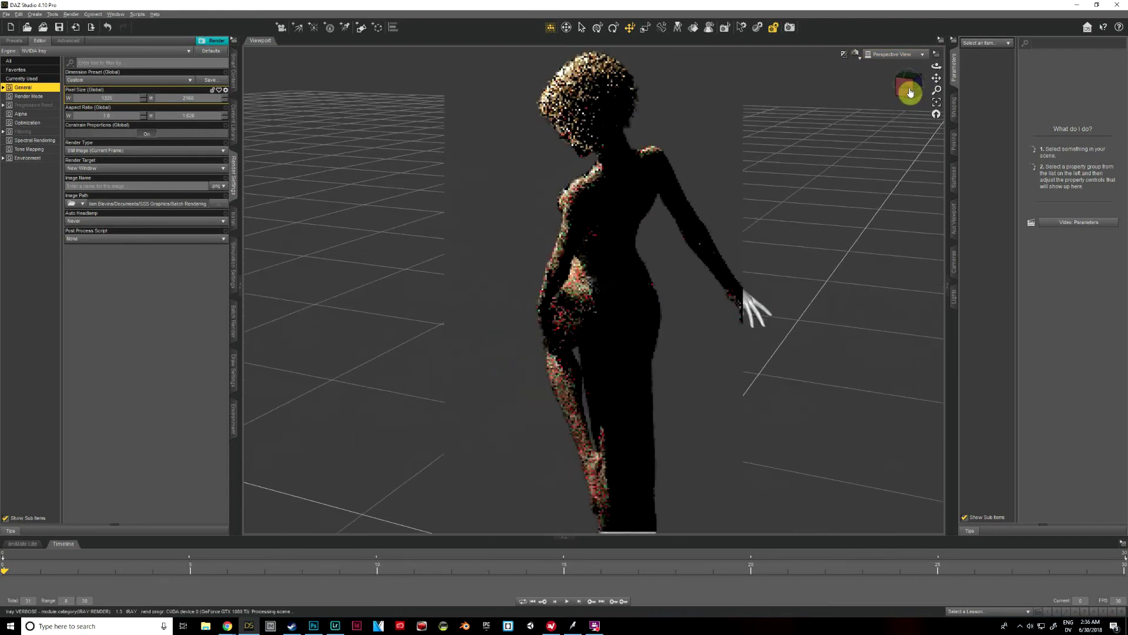
pyautogui.moveTo(909, 118); pyautogui.dragTo(886, 150)
pyautogui.scroll(-5, 899, 139)
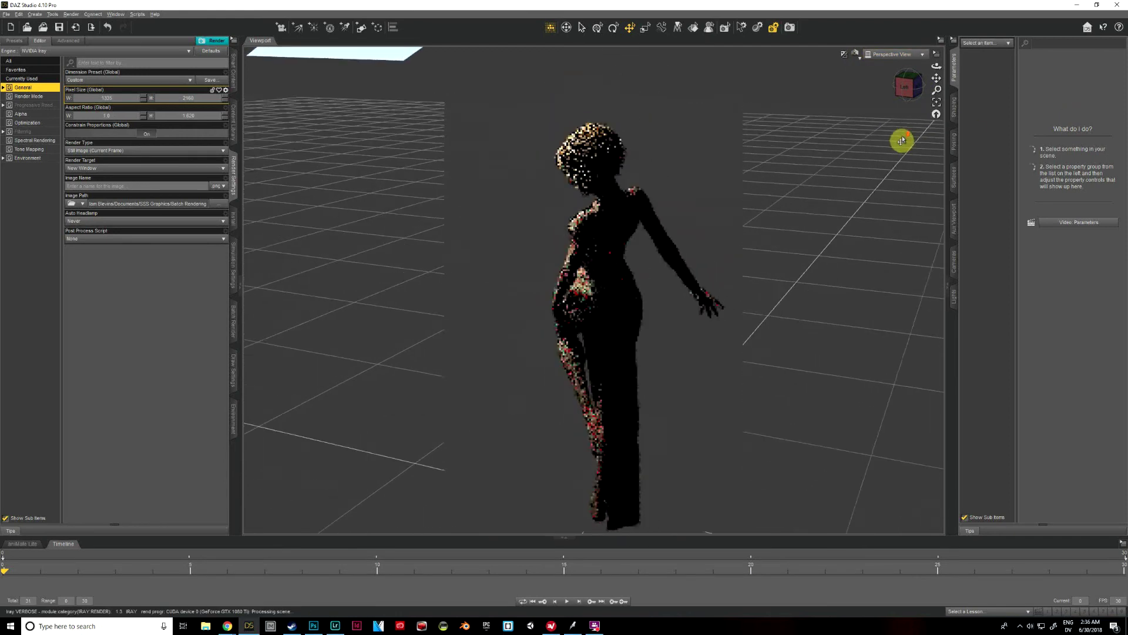
pyautogui.moveTo(901, 100); pyautogui.dragTo(902, 91)
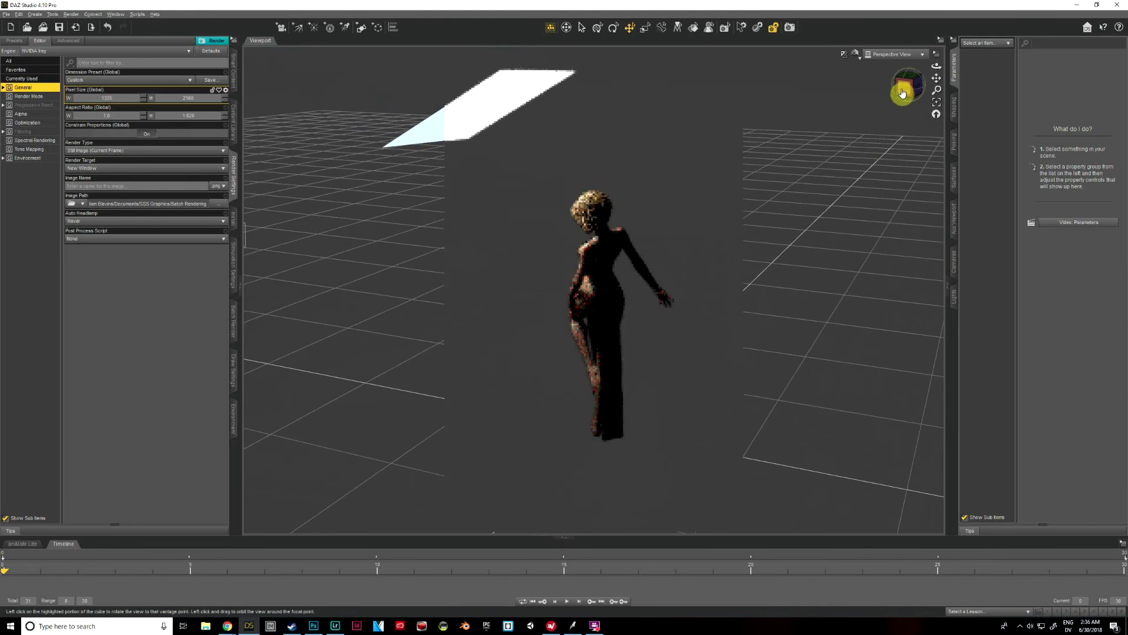
pyautogui.moveTo(563, 302)
pyautogui.keyDown('alt'); pyautogui.mouseDown()
pyautogui.moveTo(549, 308)
pyautogui.moveTo(579, 307)
pyautogui.moveTo(561, 305)
pyautogui.mouseUp(); pyautogui.keyUp('alt')
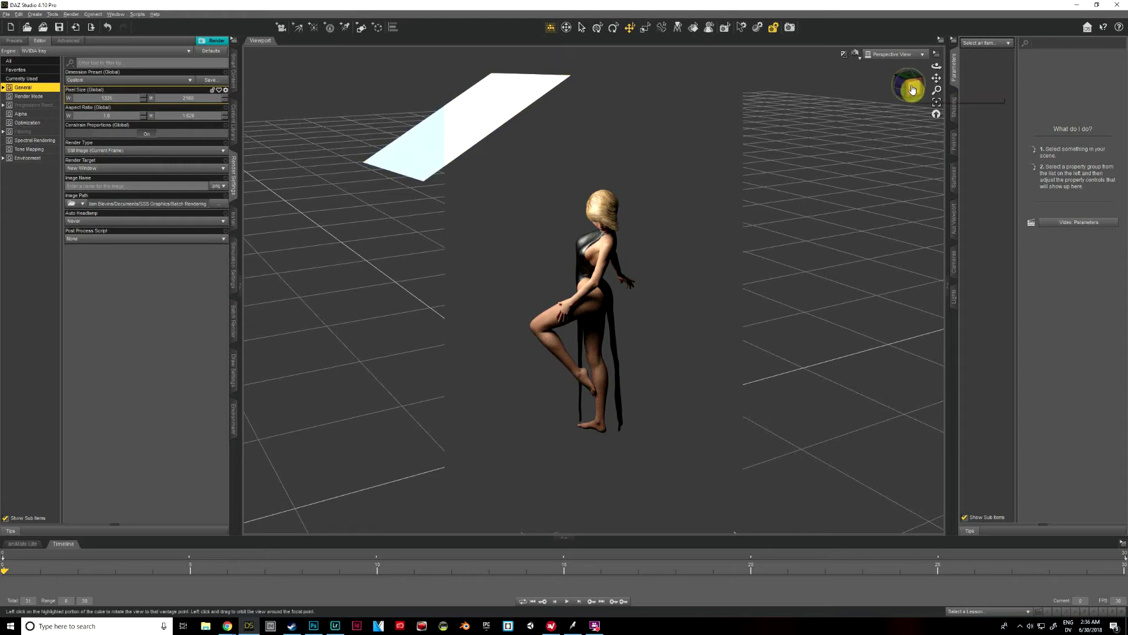
# - Return the viewport to Camera 1 for a front-on view of the posed figure
pyautogui.click(912, 89)
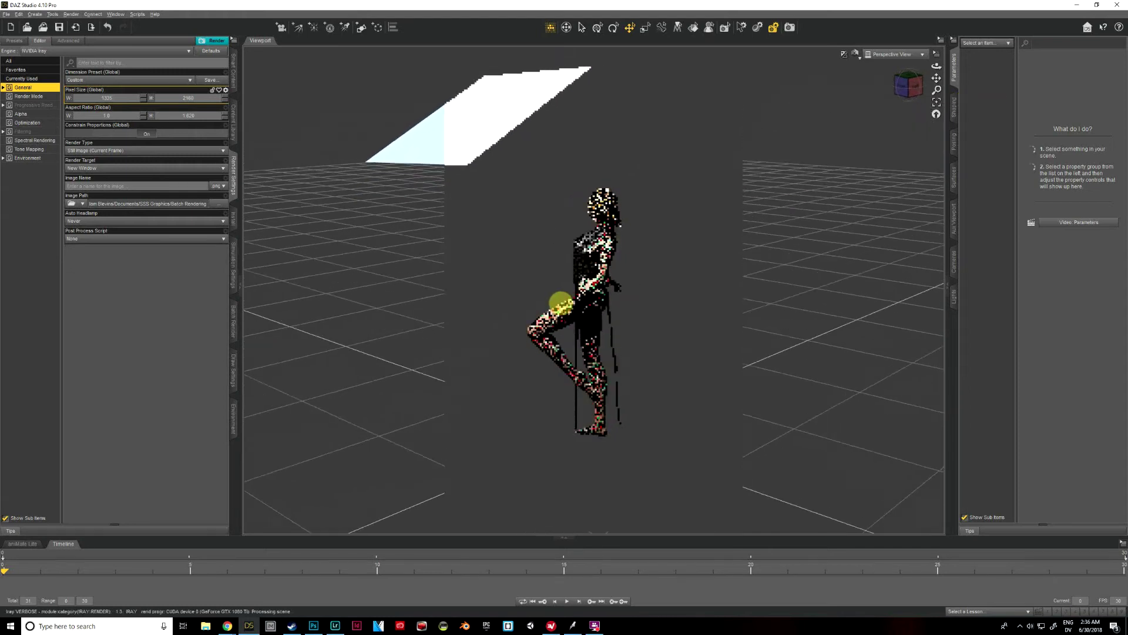
pyautogui.click(888, 54)
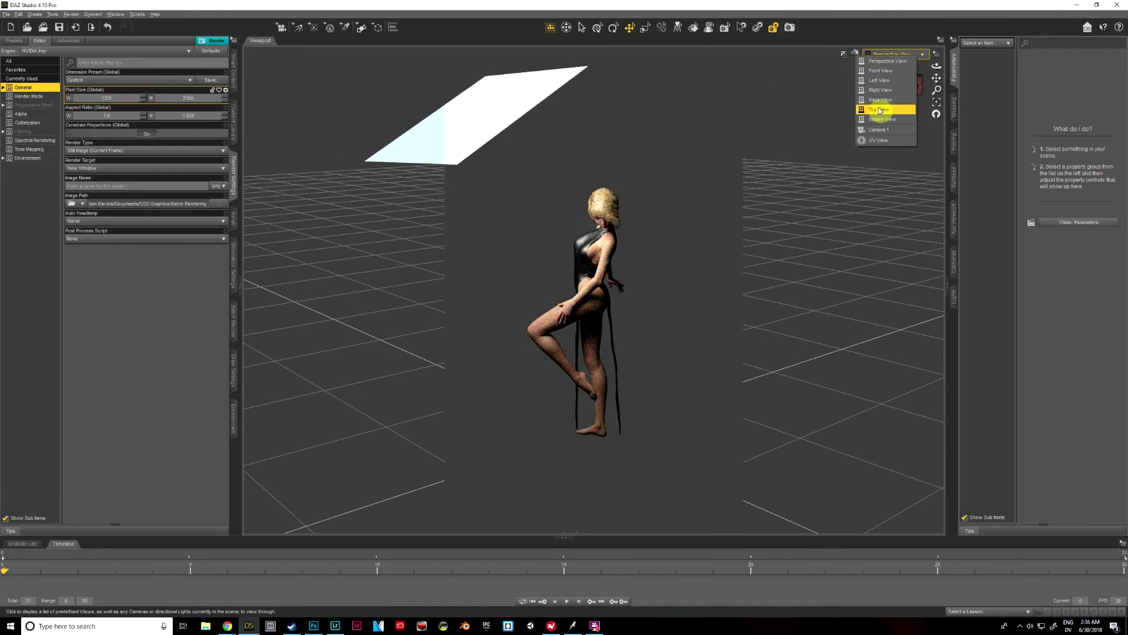
pyautogui.click(880, 130)
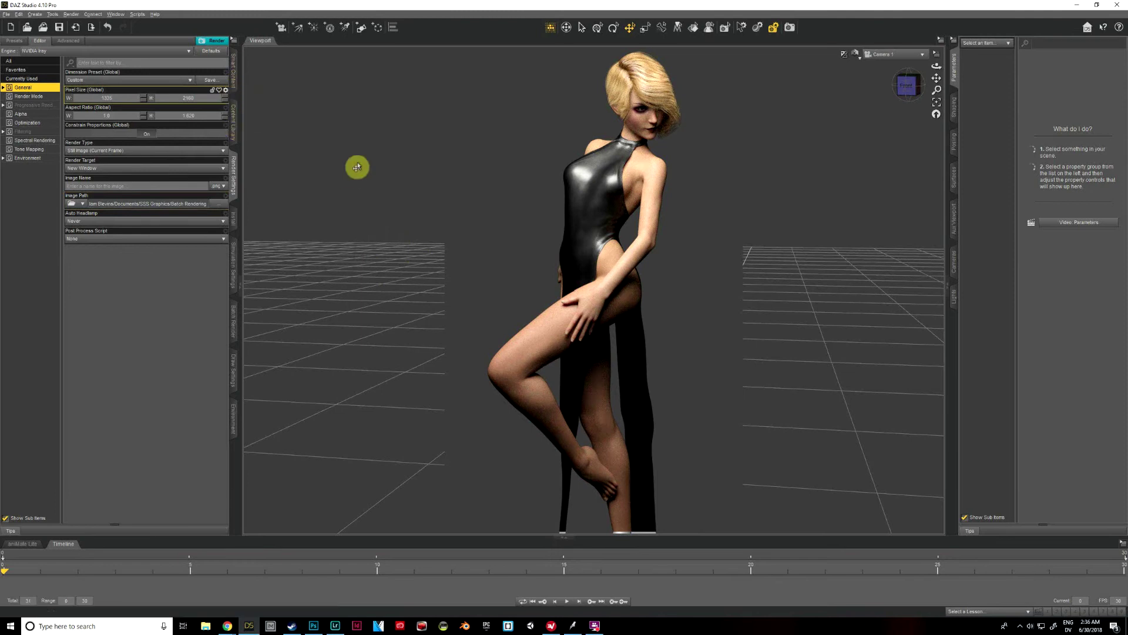
pyautogui.click(229, 627)
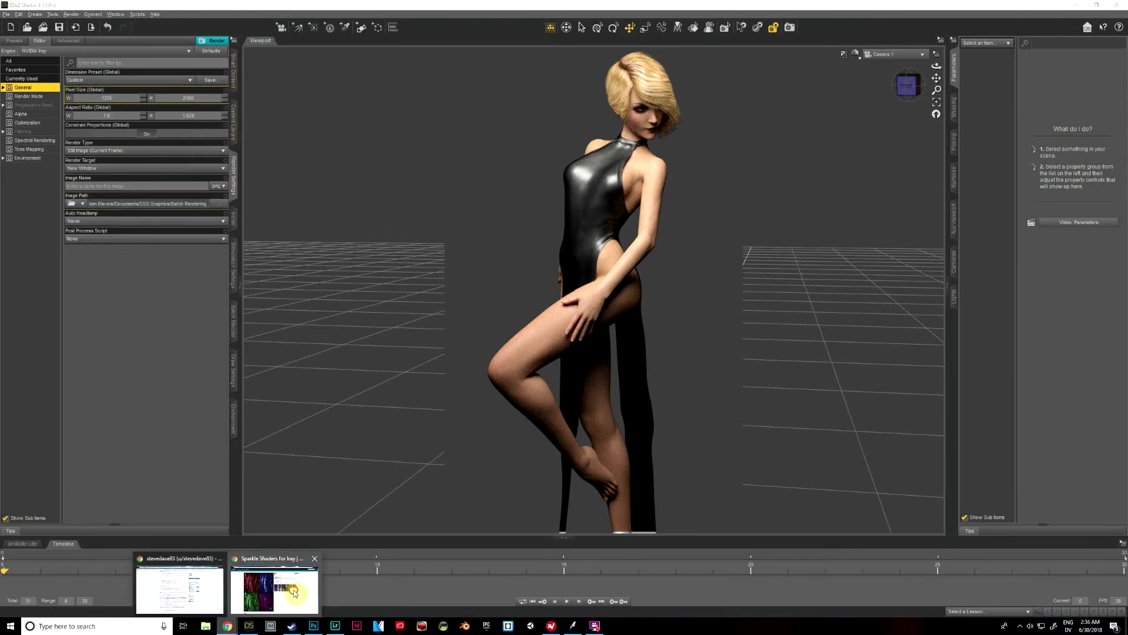
pyautogui.click(272, 584)
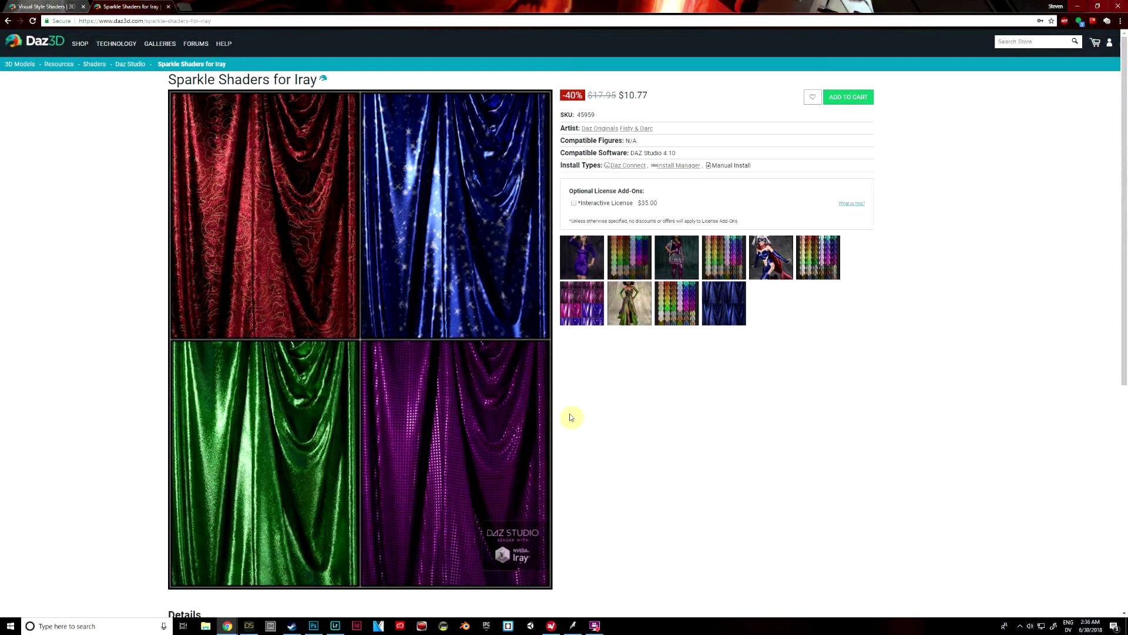
pyautogui.click(66, 6)
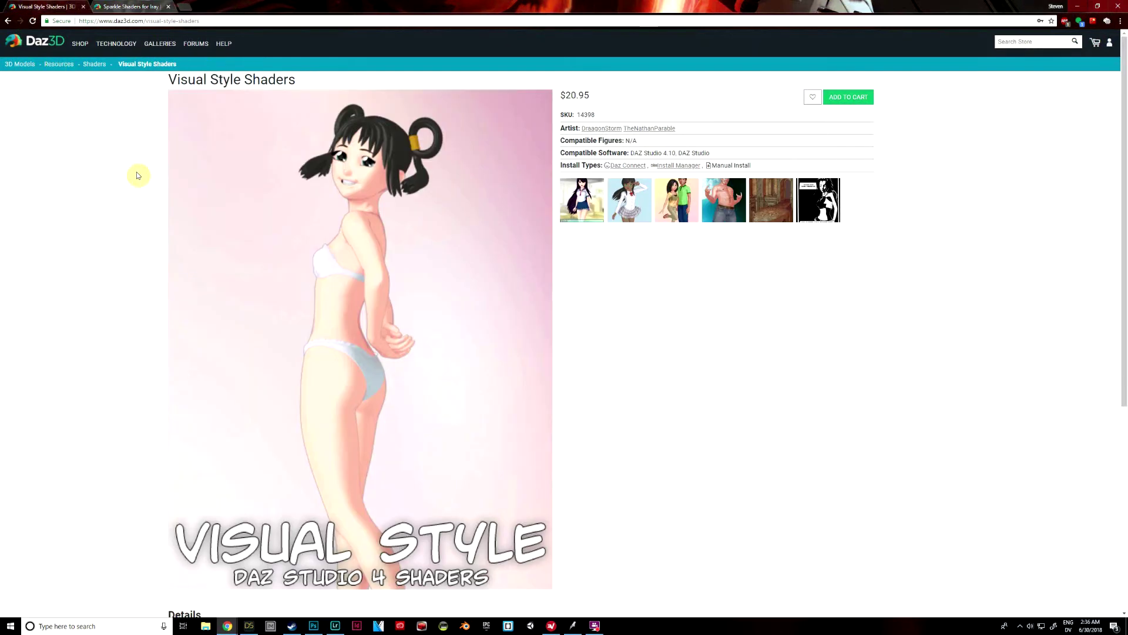
pyautogui.click(128, 6)
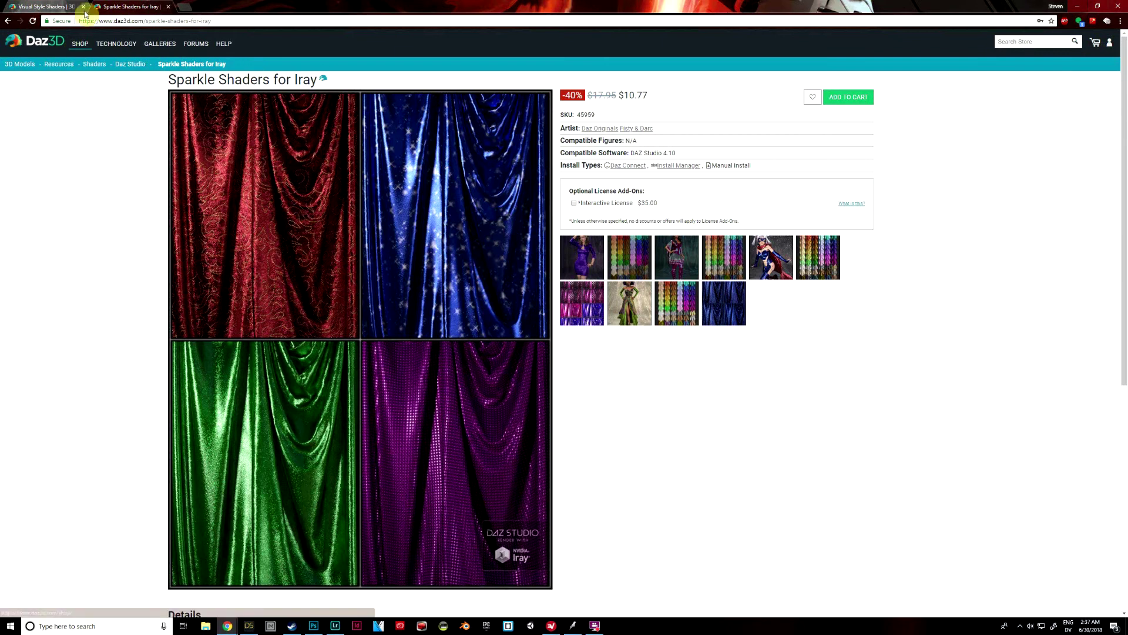
pyautogui.click(68, 7)
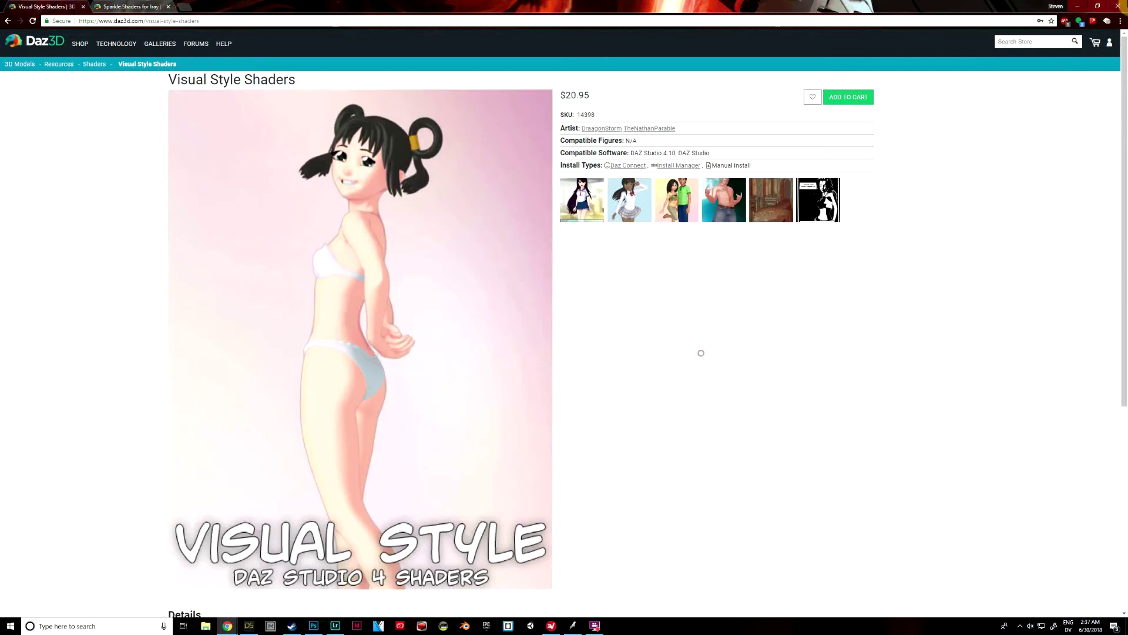
pyautogui.click(1077, 6)
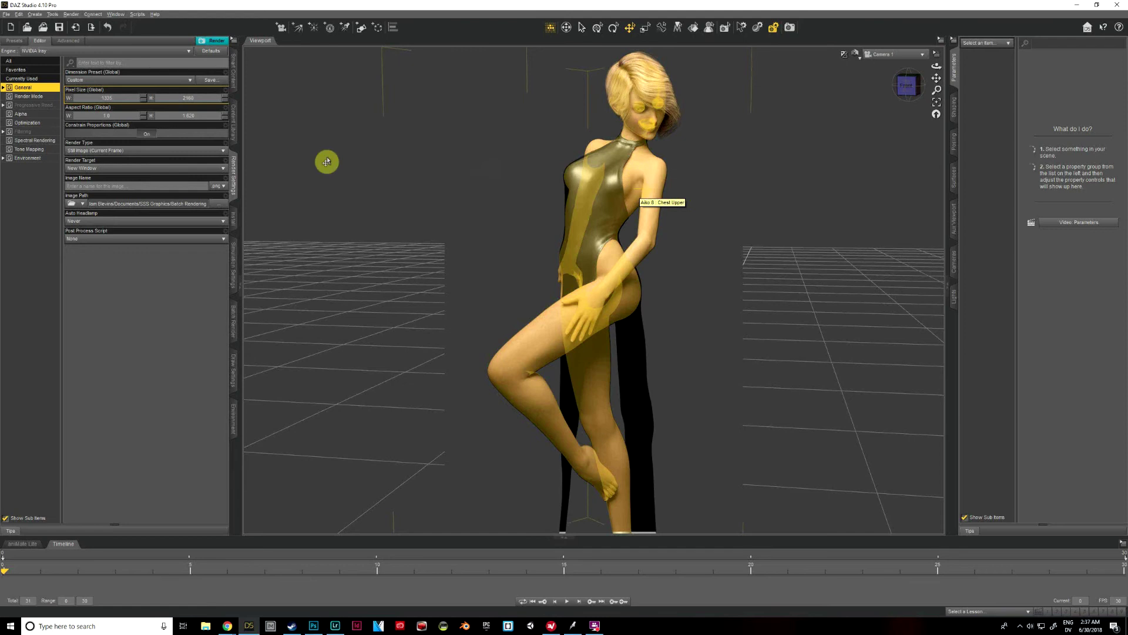
# - Browse the content library to the Sparkles For Iray shader presets, then collapse the library panel
pyautogui.click(234, 121)
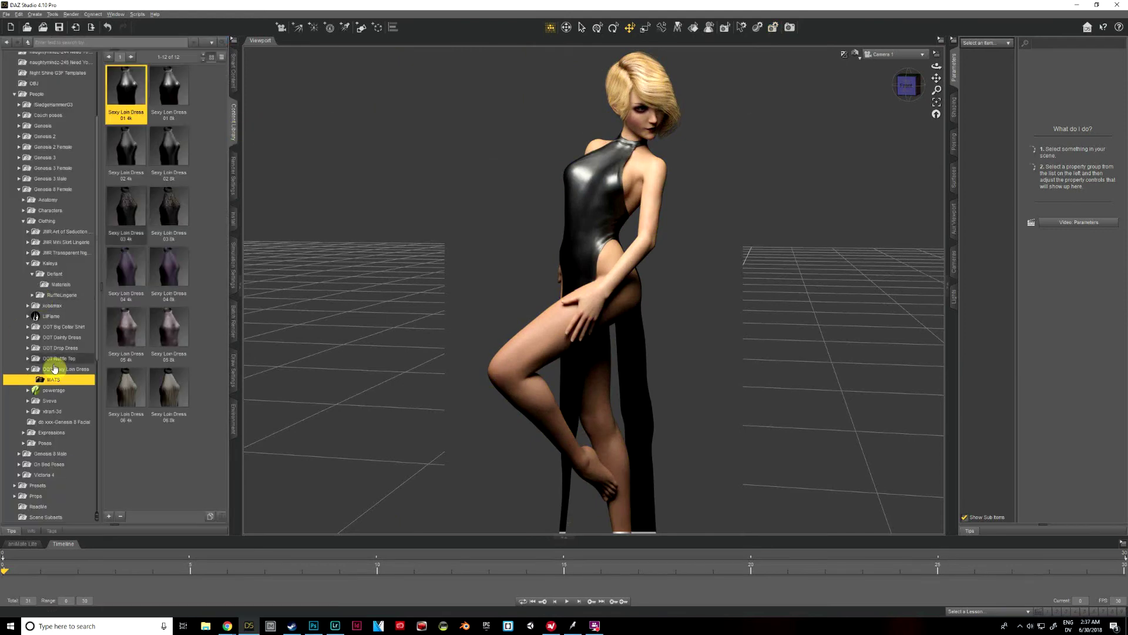
pyautogui.scroll(-2, 53, 371)
pyautogui.click(43, 165)
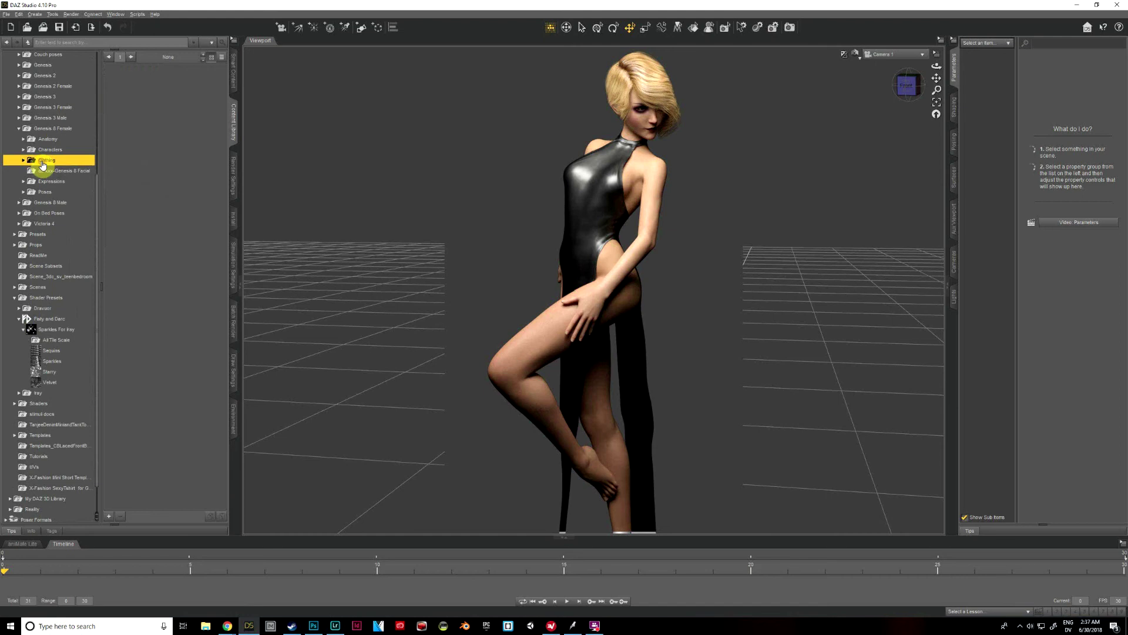
pyautogui.doubleClick(43, 128)
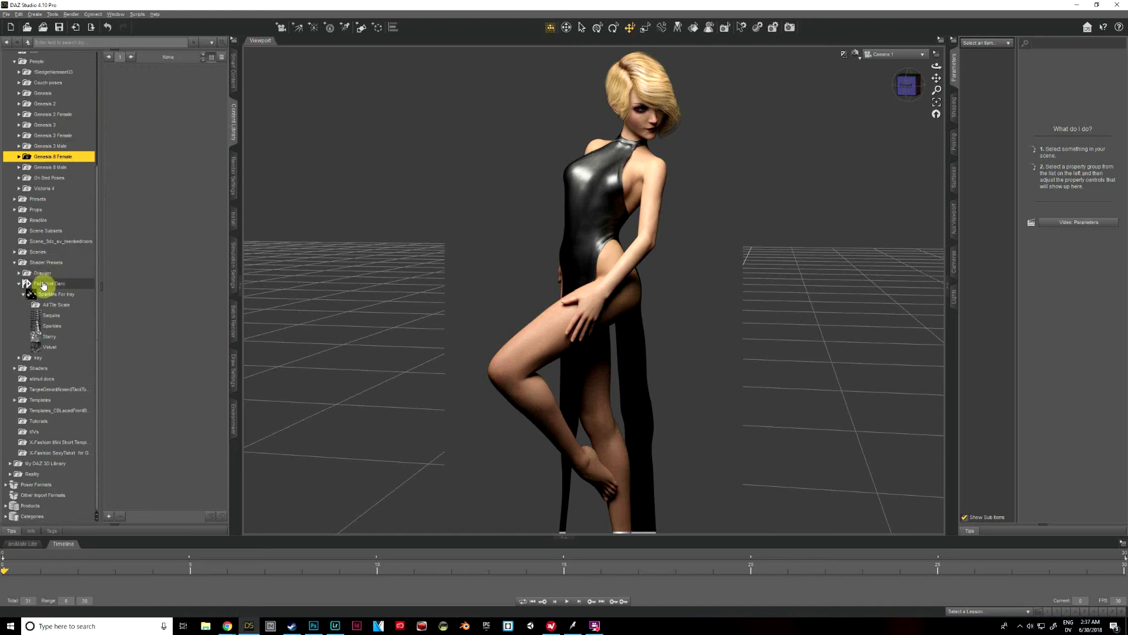
pyautogui.click(52, 296)
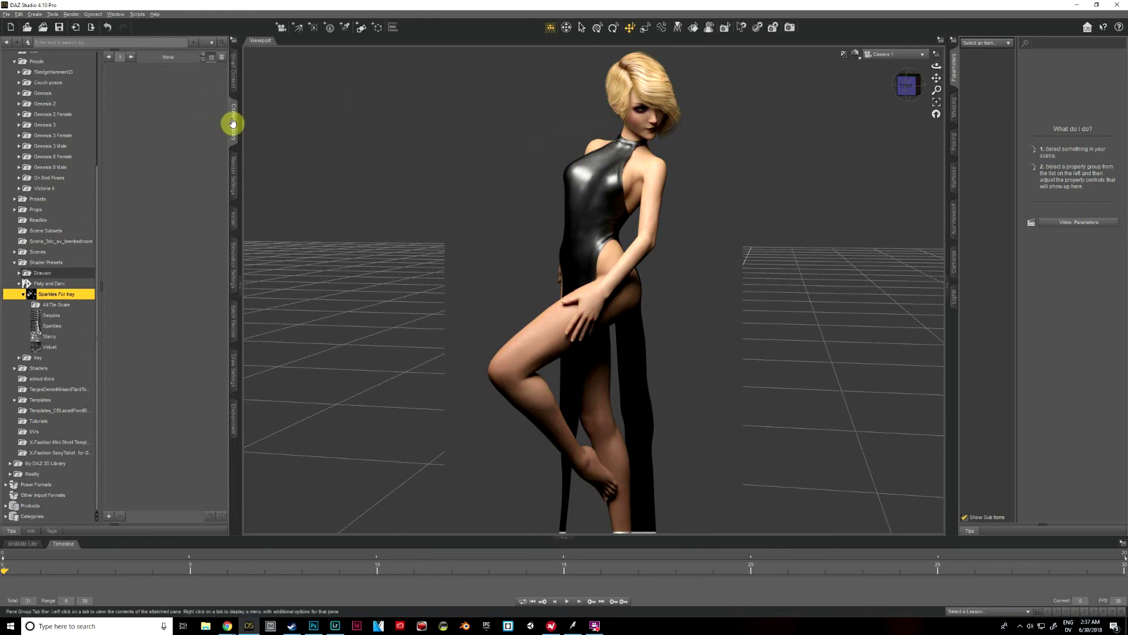
pyautogui.click(233, 123)
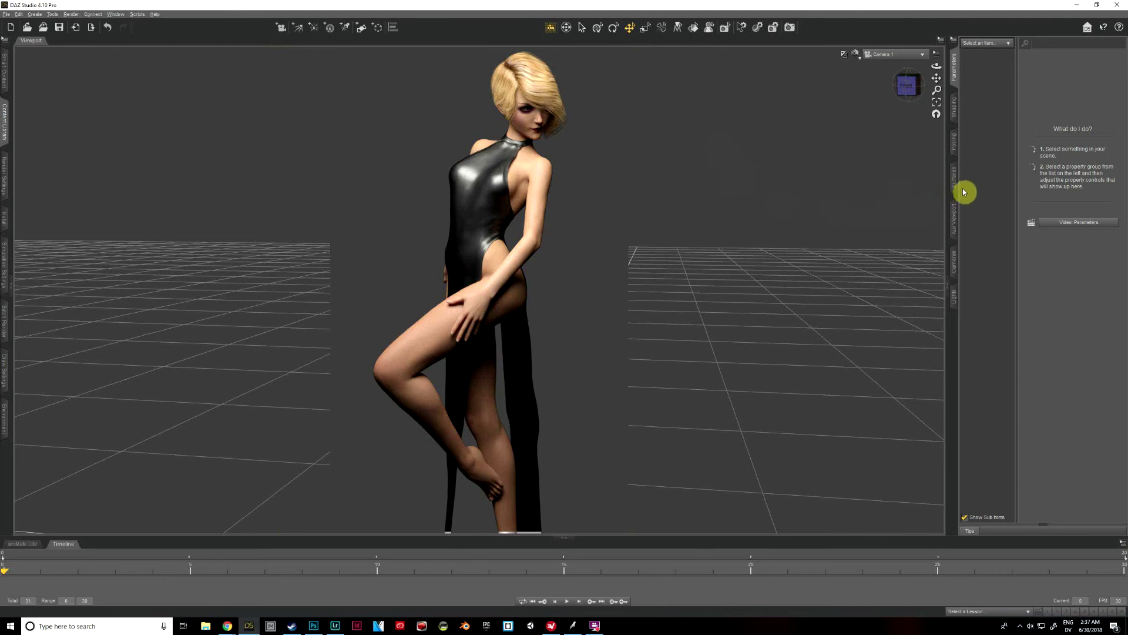
# - In Surfaces Presets, browse the Iray Asphalt, Glass, Marble, Plastic, Wax, Skin and Utilities shaders
pyautogui.click(954, 176)
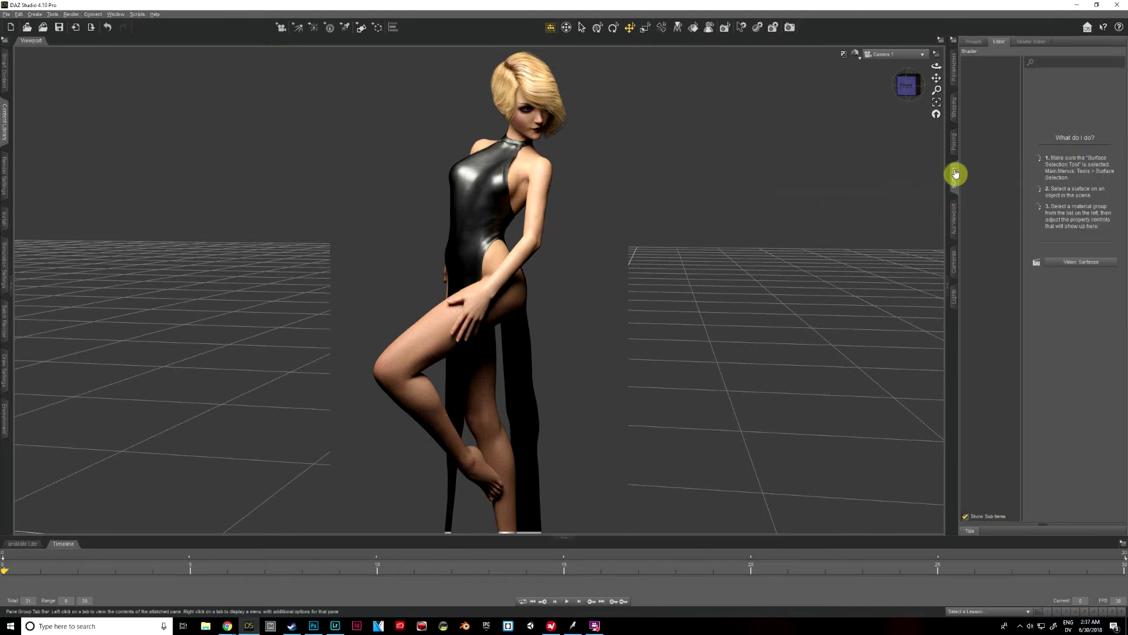
pyautogui.click(976, 43)
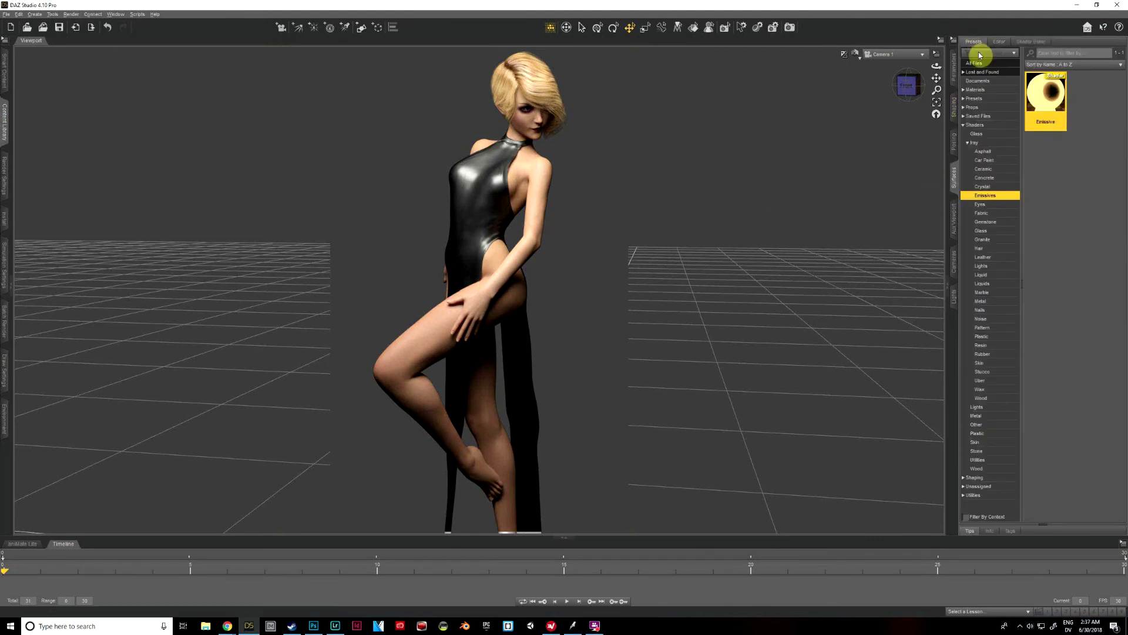
pyautogui.click(983, 151)
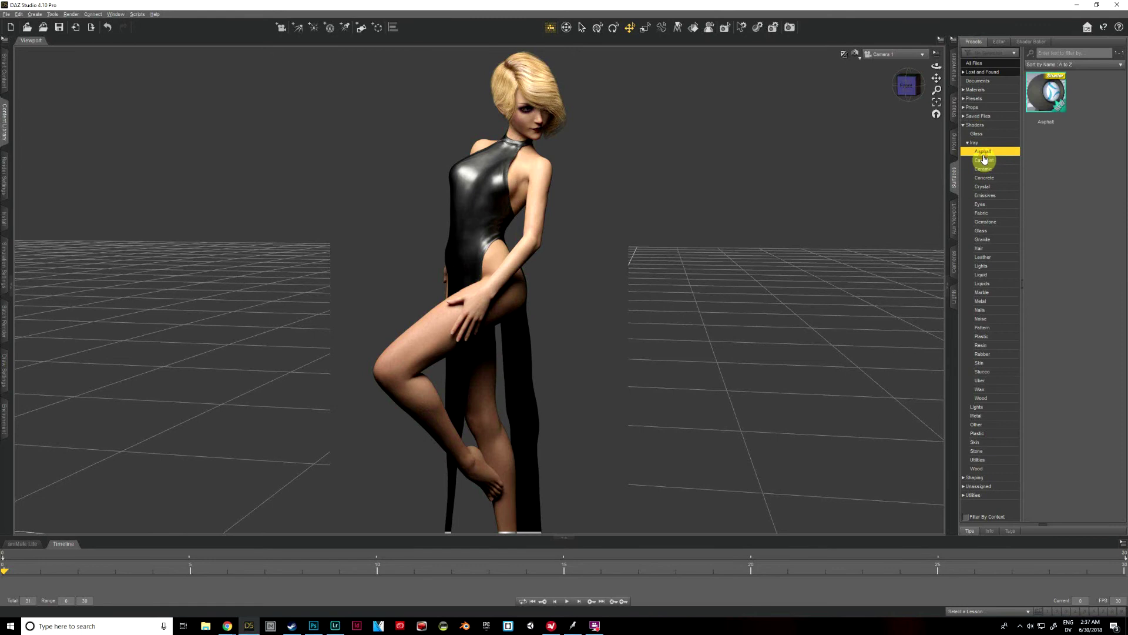
pyautogui.click(983, 230)
pyautogui.click(981, 292)
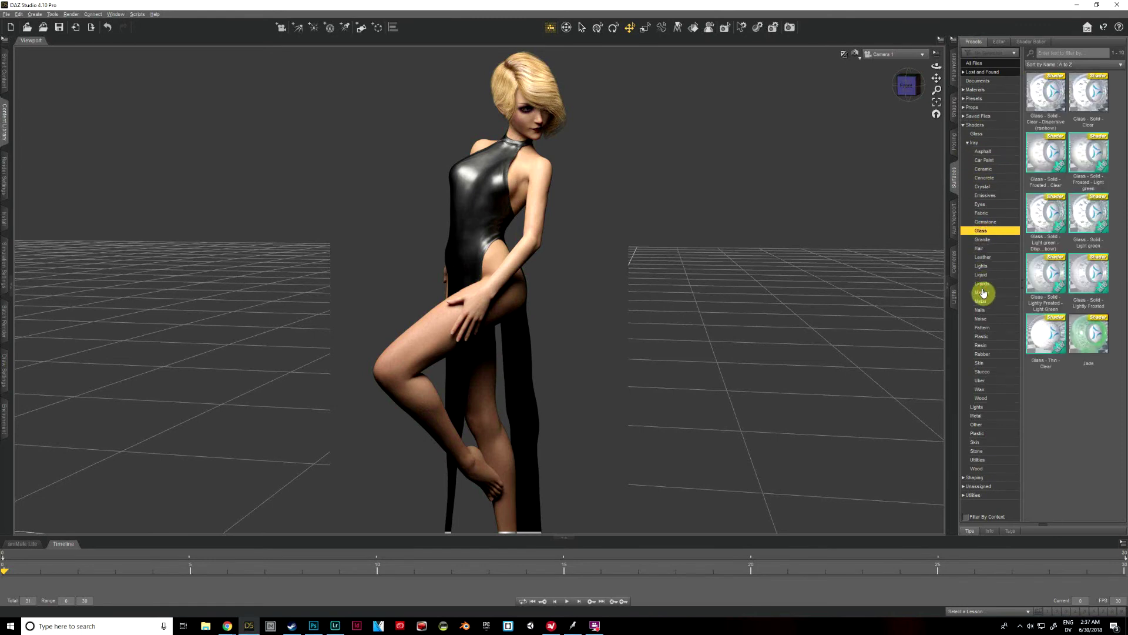
pyautogui.click(982, 339)
pyautogui.click(981, 389)
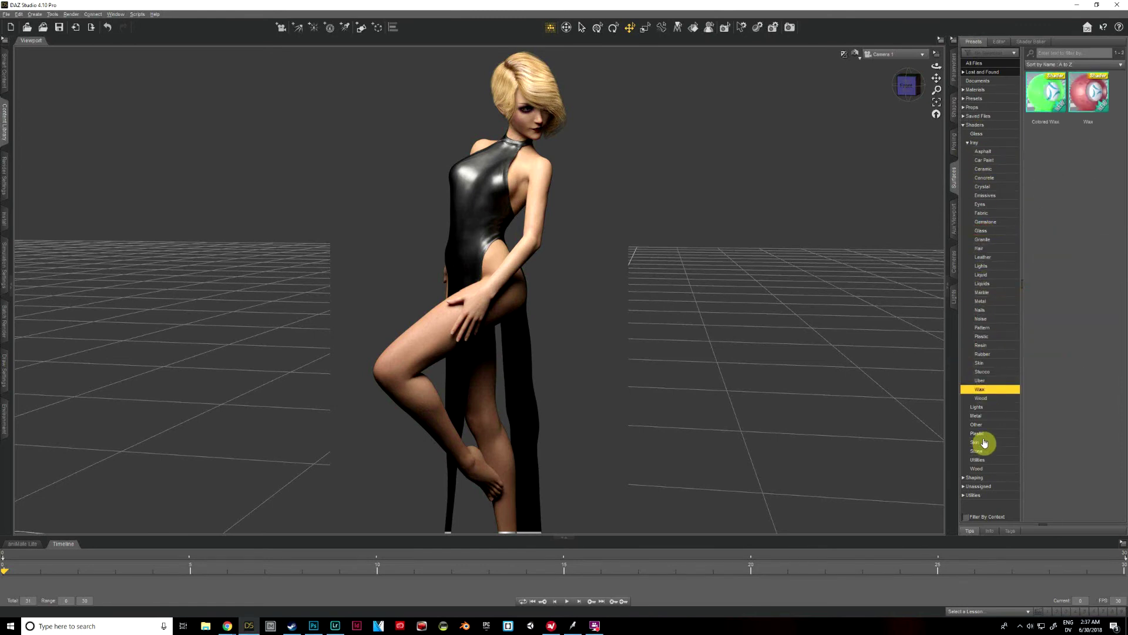
pyautogui.click(985, 442)
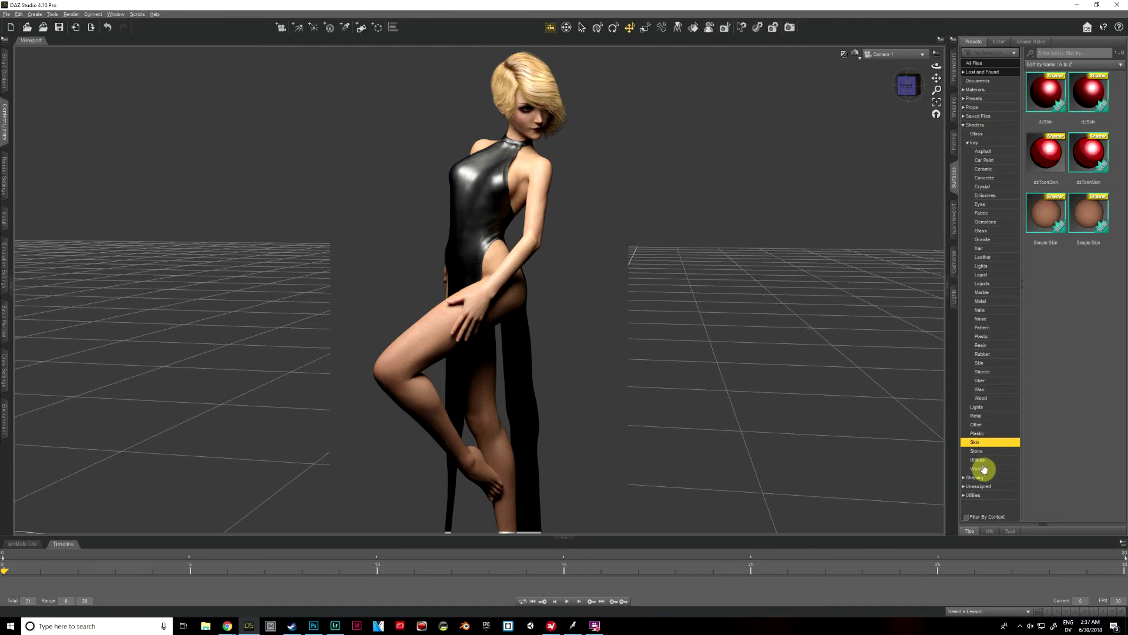
pyautogui.click(980, 451)
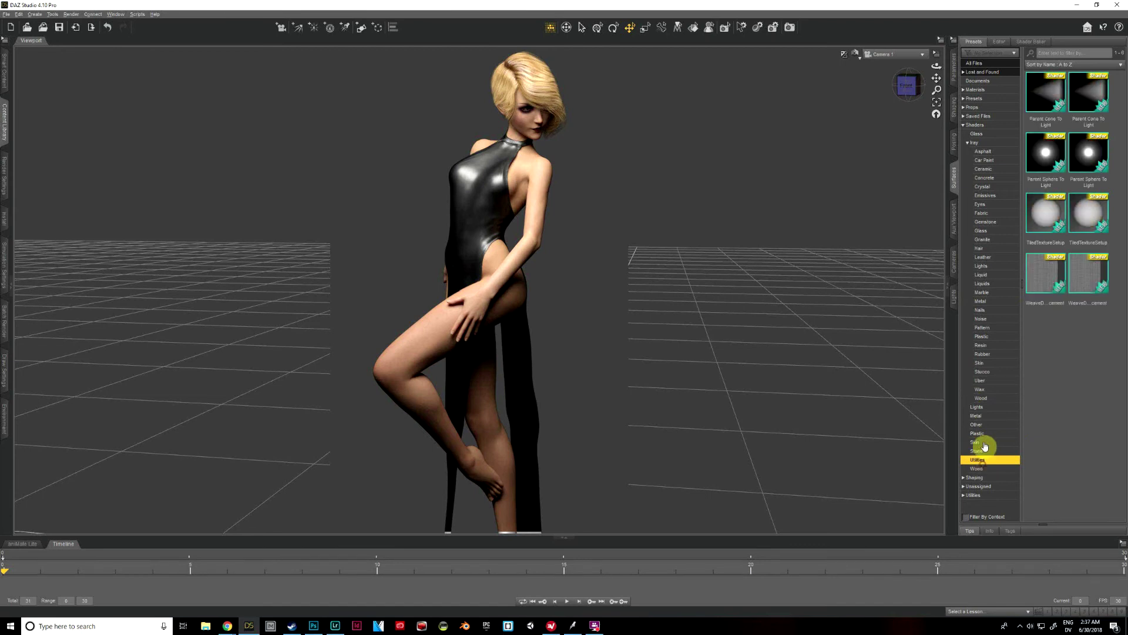
# - Settle on the Iray Gemstone shader presets and select the figure in the scene
pyautogui.click(982, 336)
pyautogui.click(985, 195)
pyautogui.click(981, 143)
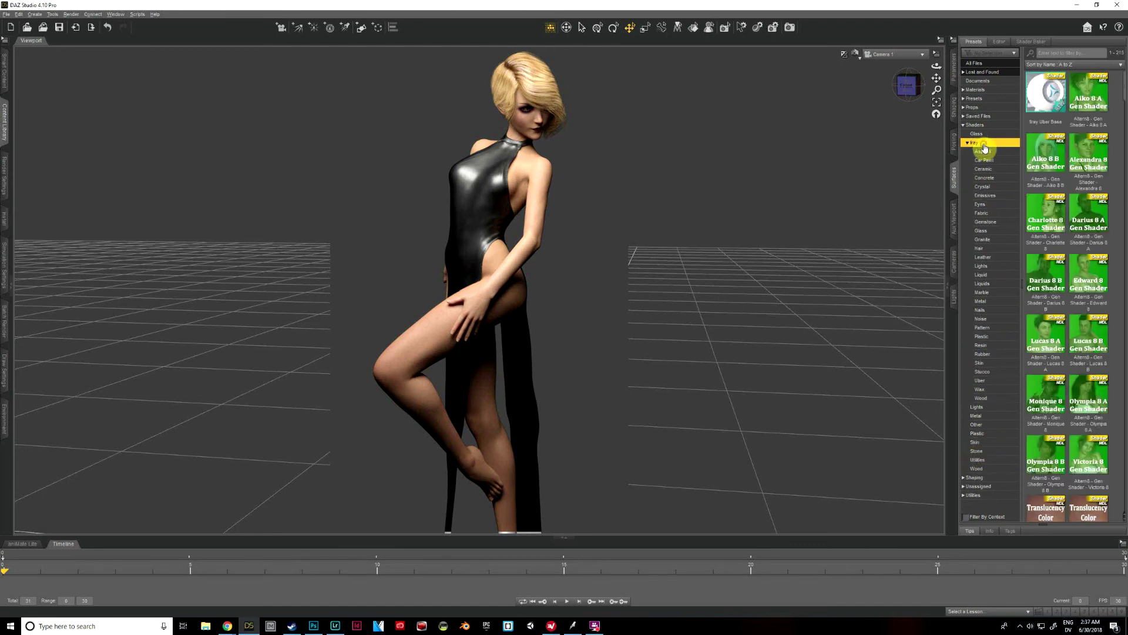
pyautogui.click(977, 134)
pyautogui.click(985, 222)
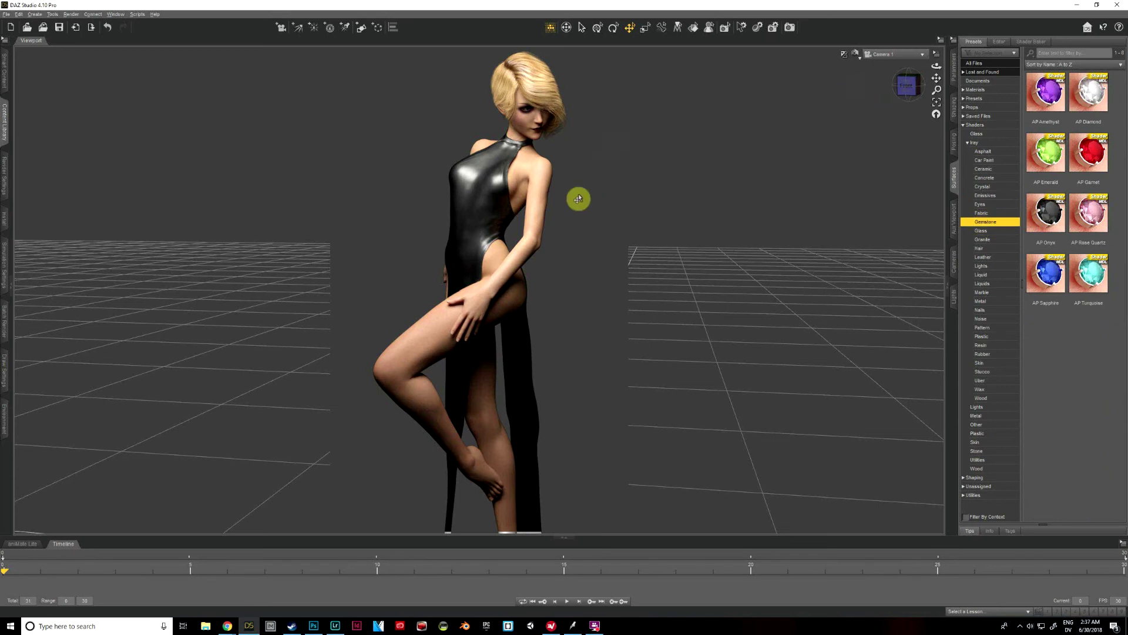
pyautogui.click(539, 175)
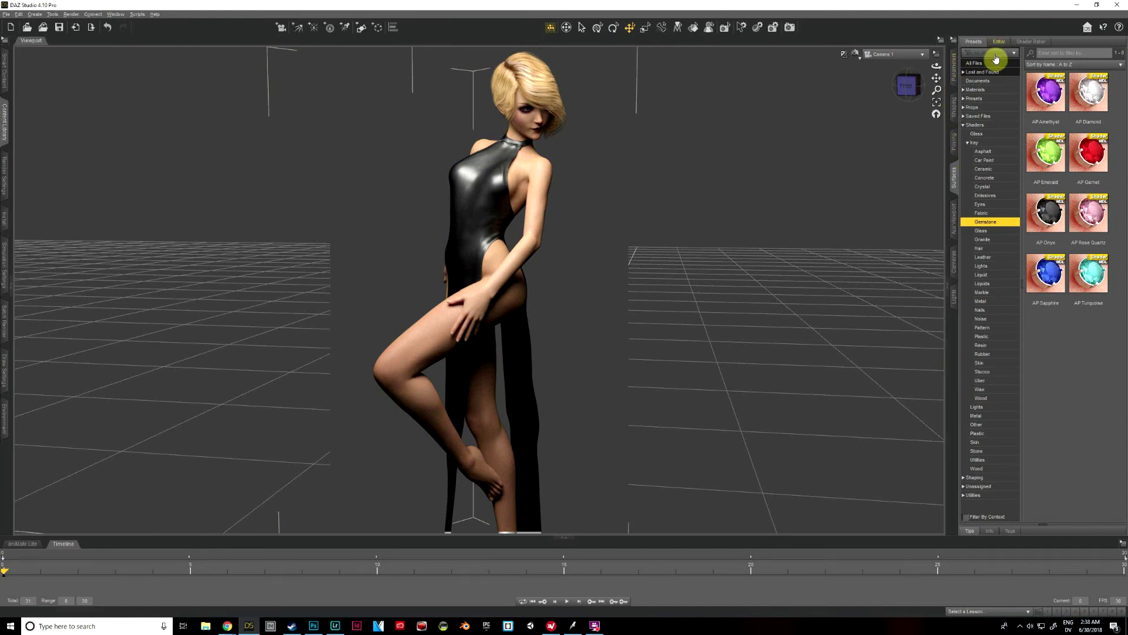
pyautogui.click(954, 183)
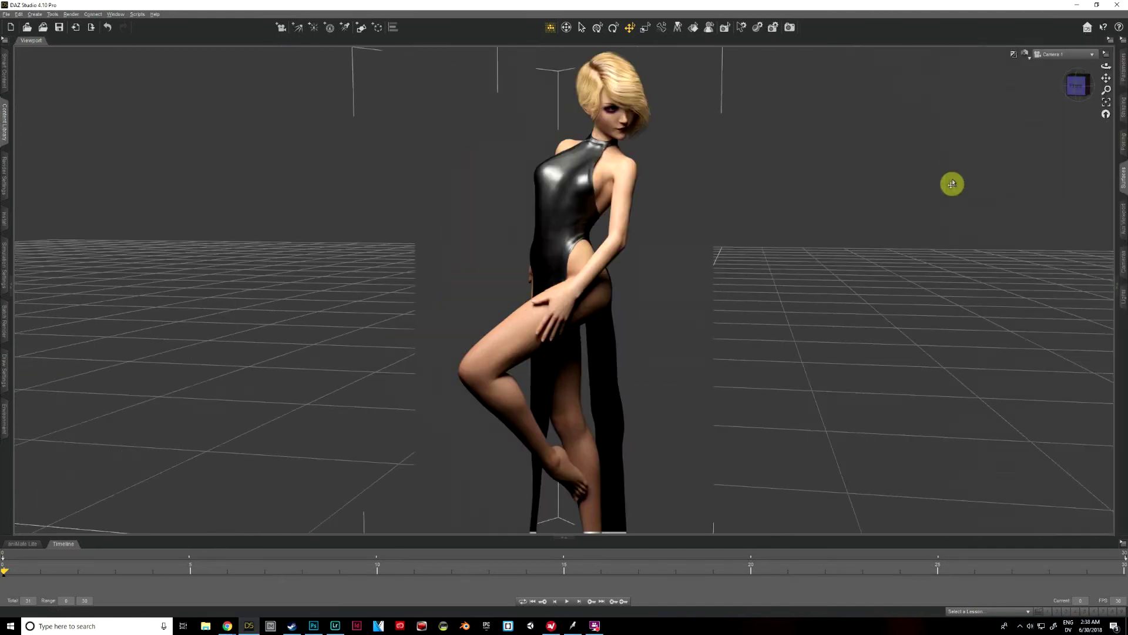
pyautogui.click(1124, 179)
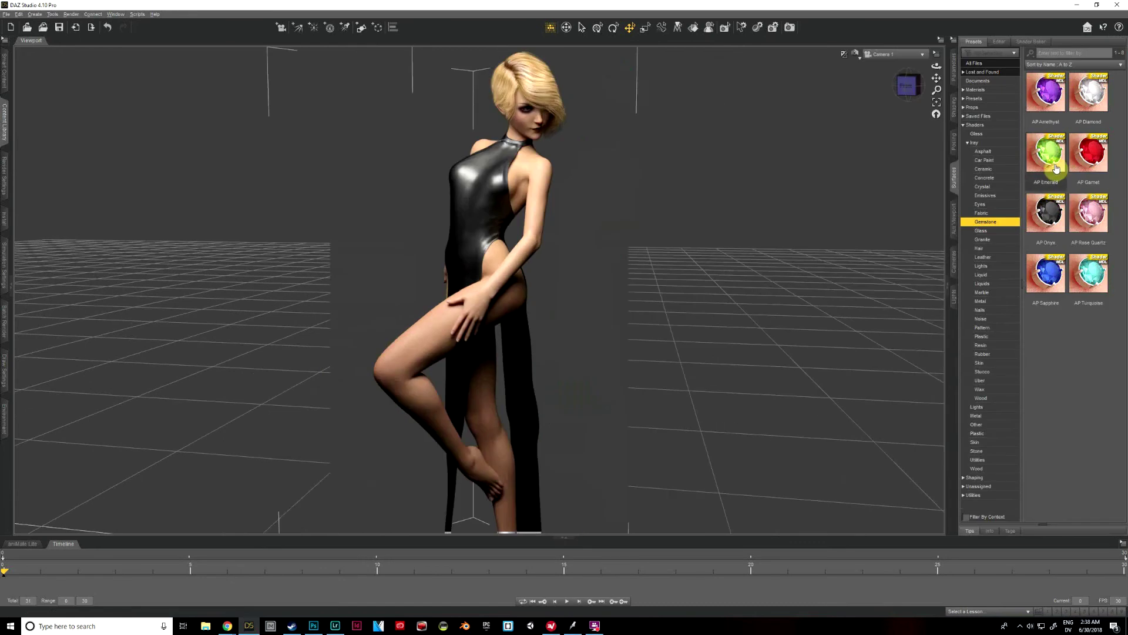
# - Select all of Aiko 8's surfaces in the Surfaces Editor, then return to the shader Presets
pyautogui.click(999, 41)
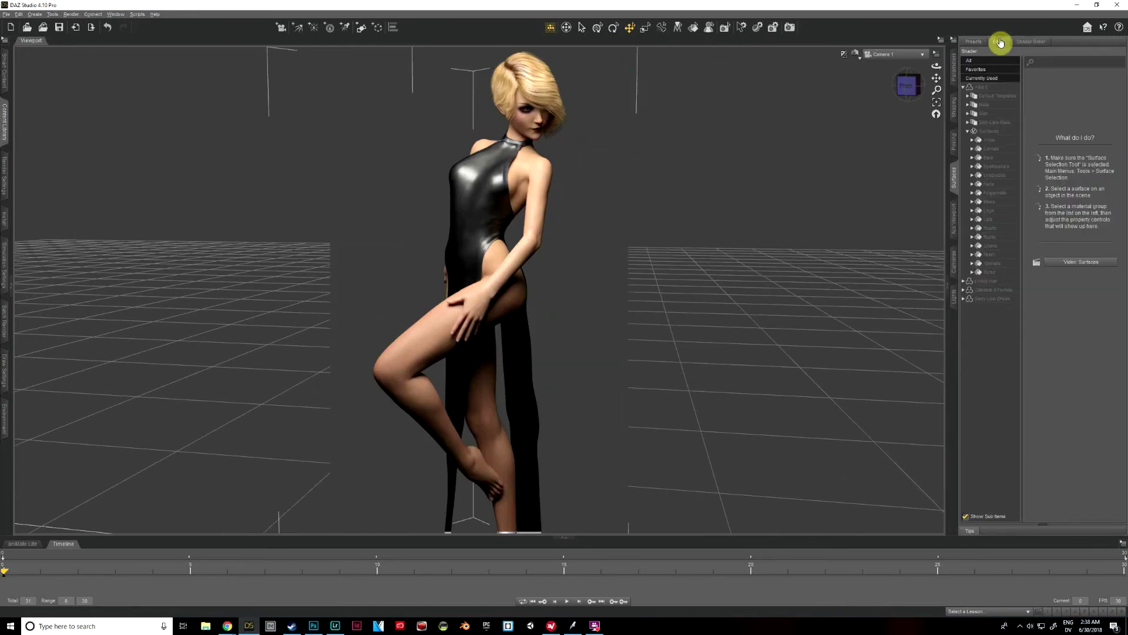
pyautogui.click(982, 87)
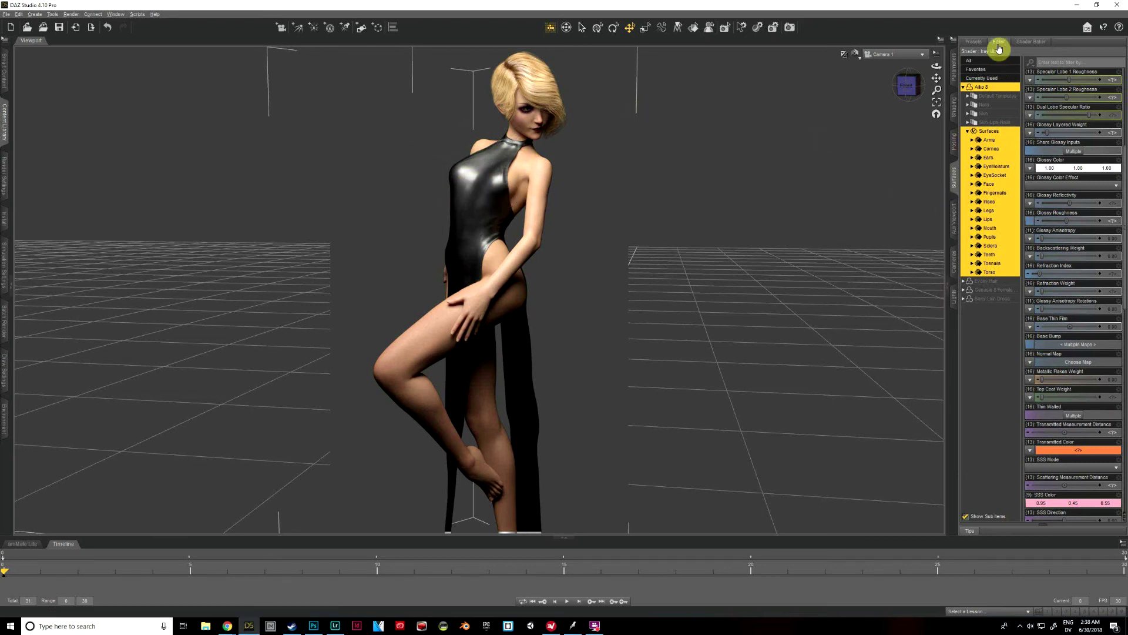
pyautogui.click(980, 101)
pyautogui.click(974, 44)
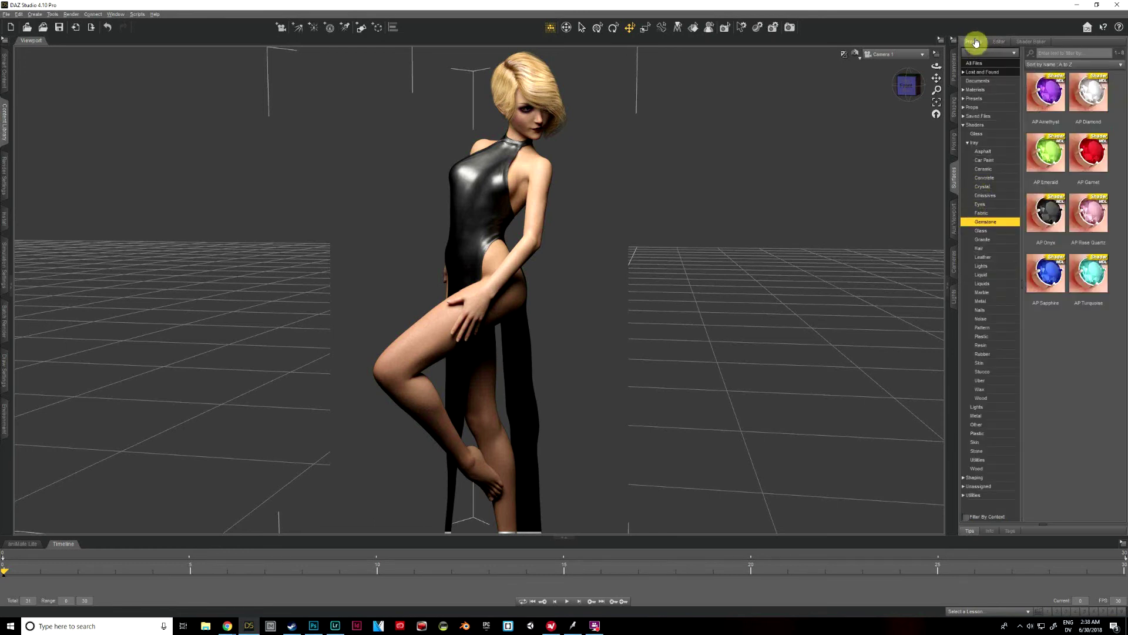
# - Browse the Iray shader categories and apply the Liquids Water shader to Aiko 8
pyautogui.click(985, 178)
pyautogui.click(985, 151)
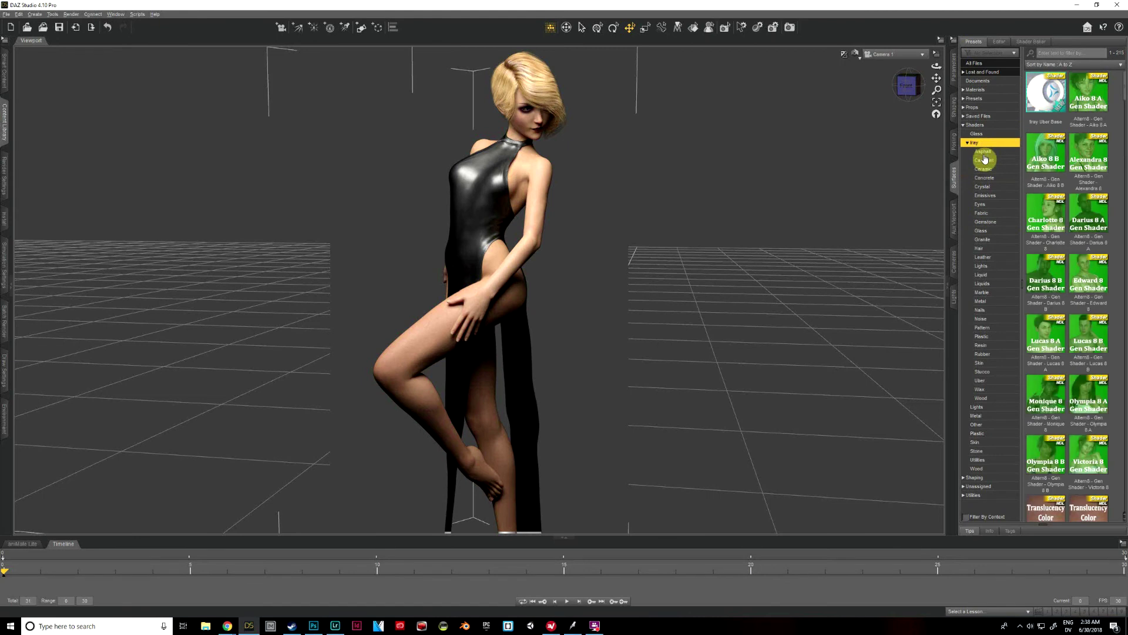
pyautogui.click(985, 159)
pyautogui.click(985, 195)
pyautogui.click(978, 275)
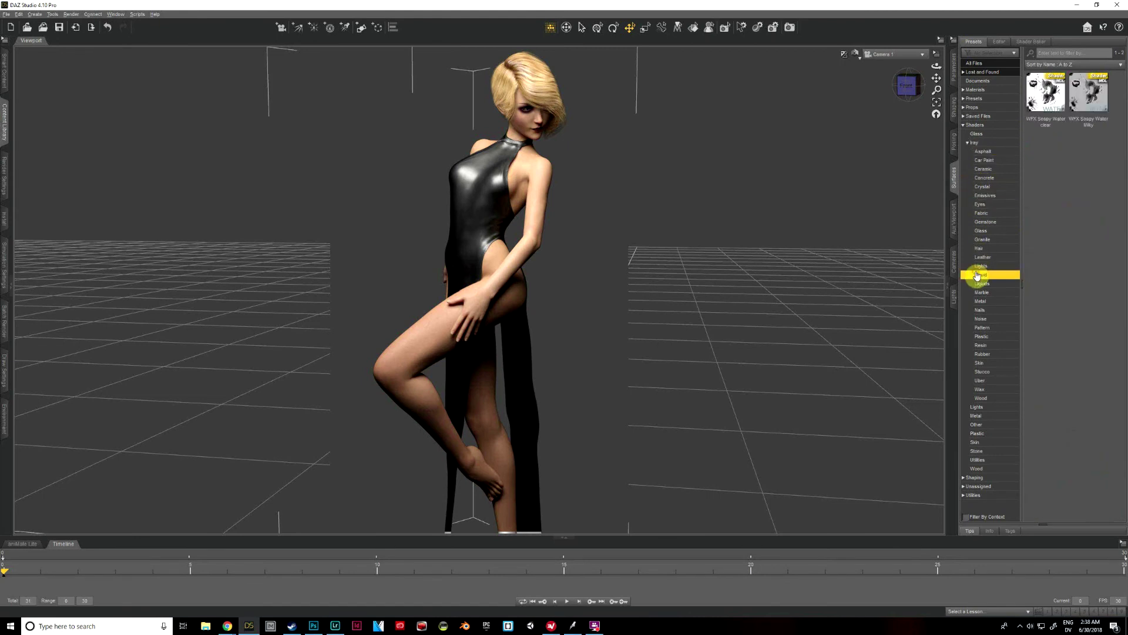
pyautogui.click(982, 284)
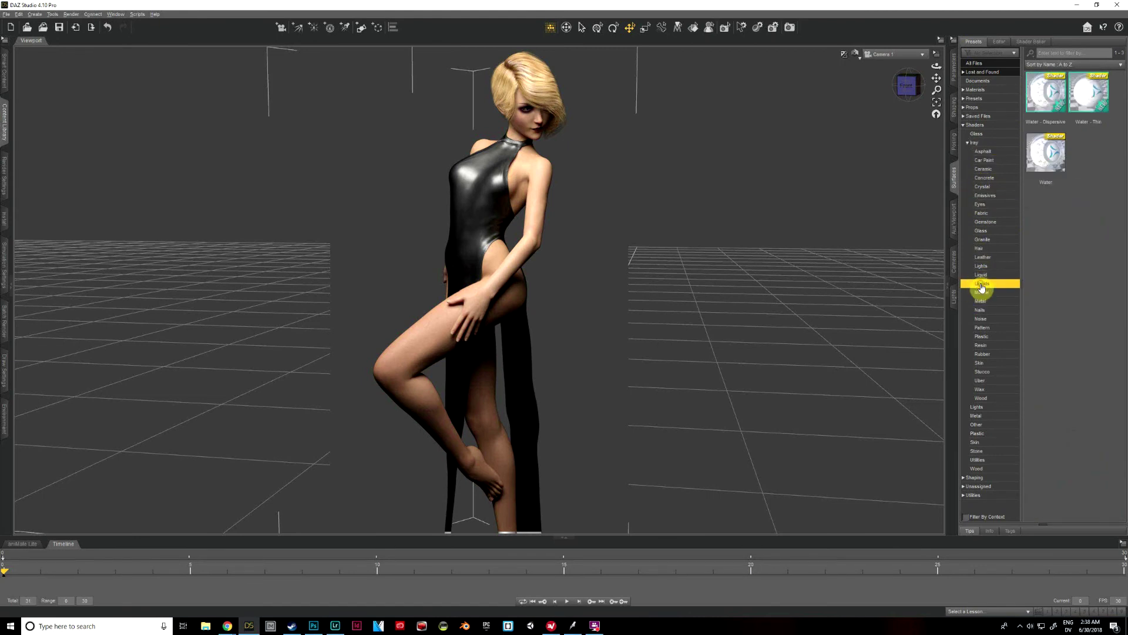
pyautogui.click(986, 326)
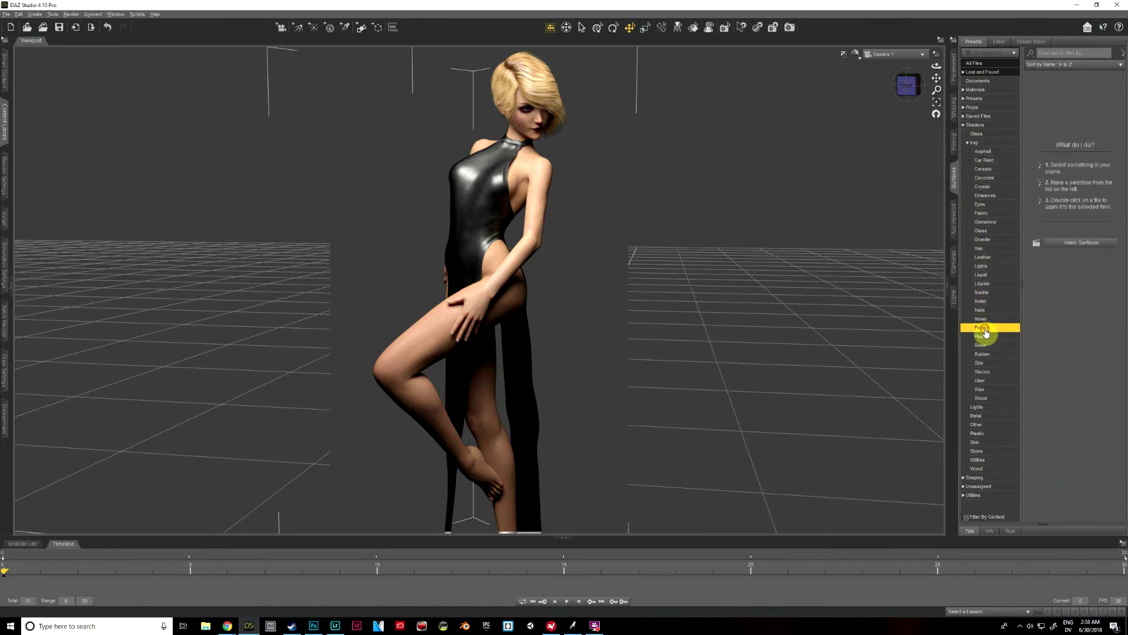
pyautogui.click(981, 275)
pyautogui.click(983, 283)
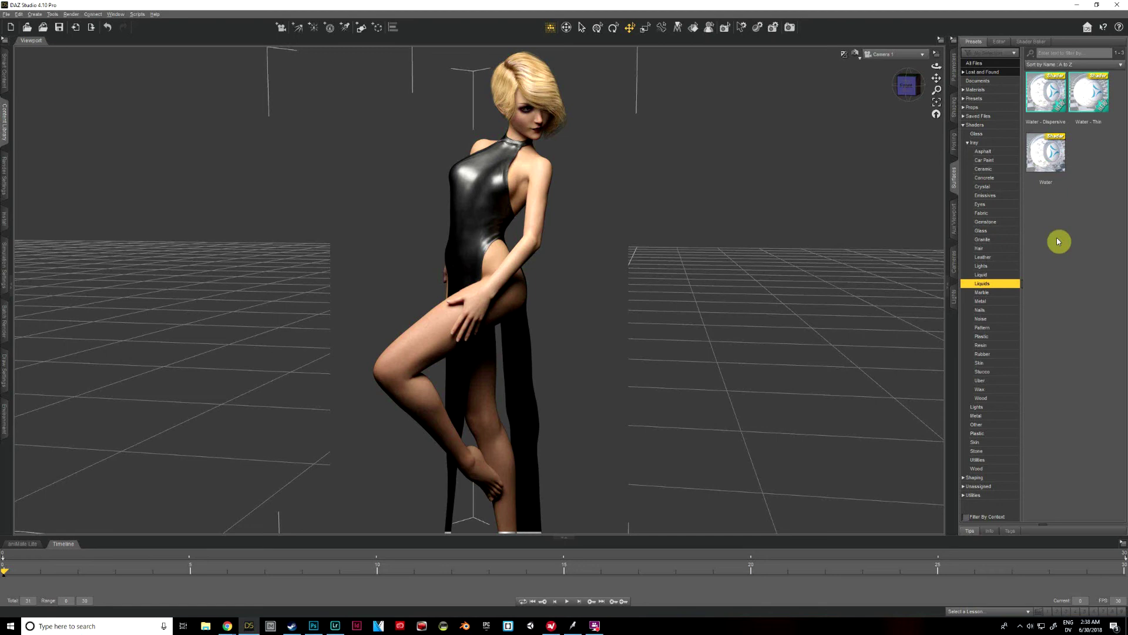
pyautogui.doubleClick(1052, 149)
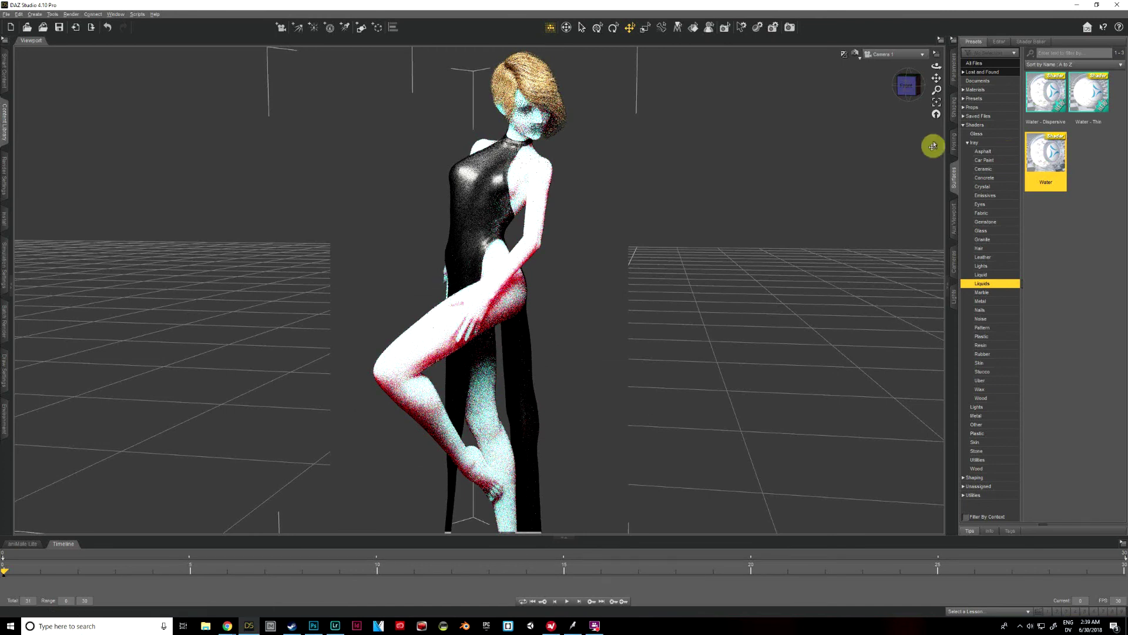
pyautogui.click(19, 14)
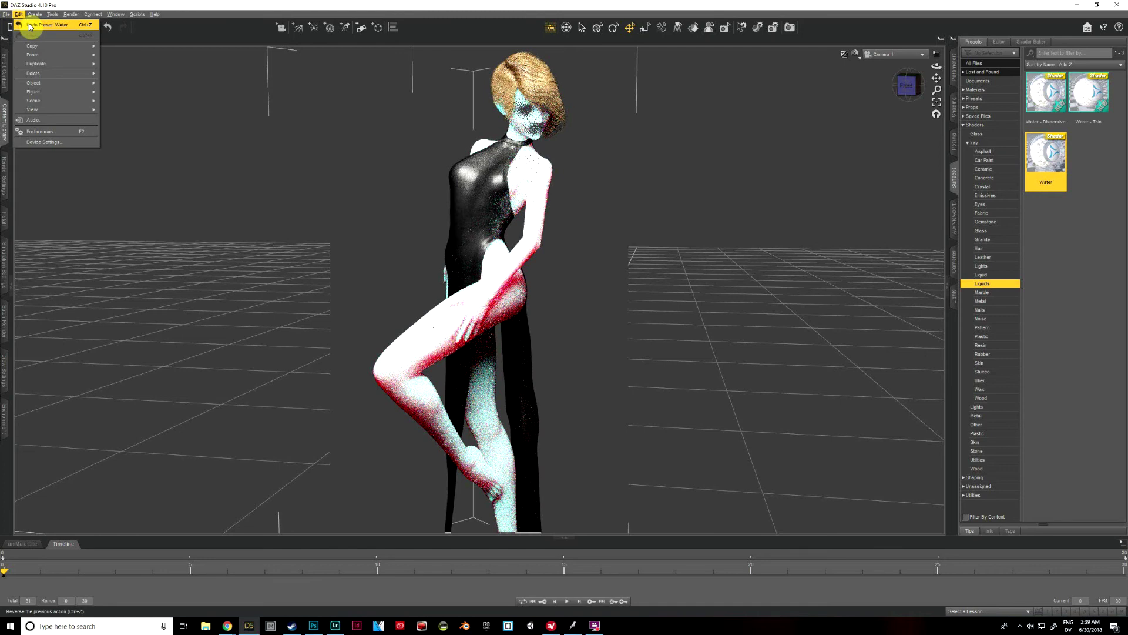
# - Undo the Water preset and select Aiko 8's Skin-Lips-Nails surfaces in the Surfaces Editor
pyautogui.click(29, 24)
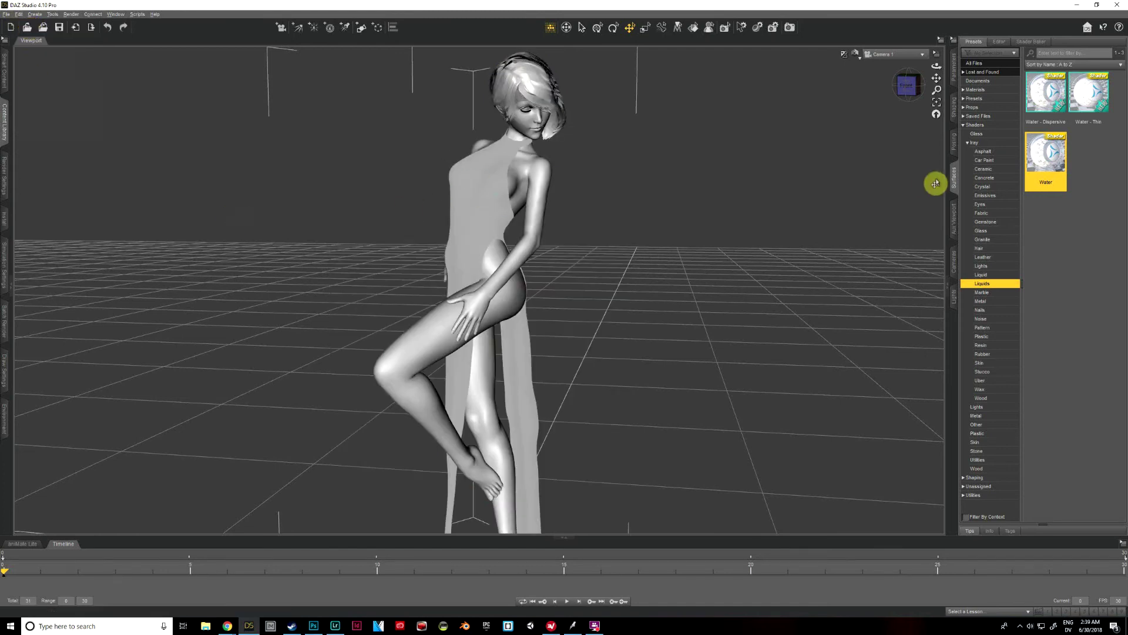
pyautogui.click(995, 43)
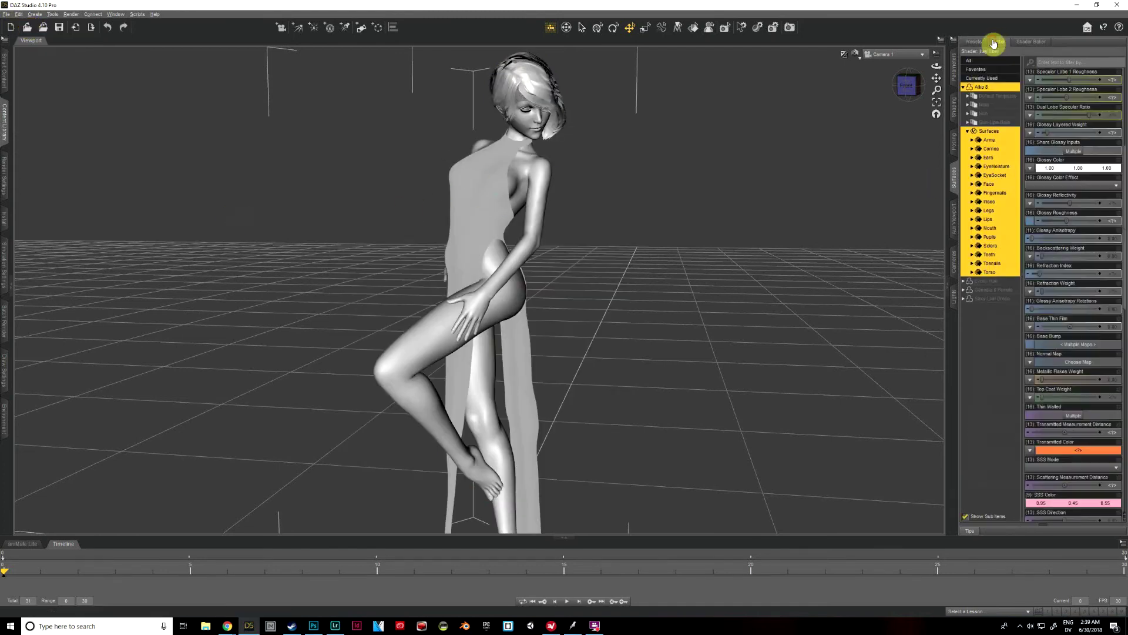
pyautogui.click(993, 123)
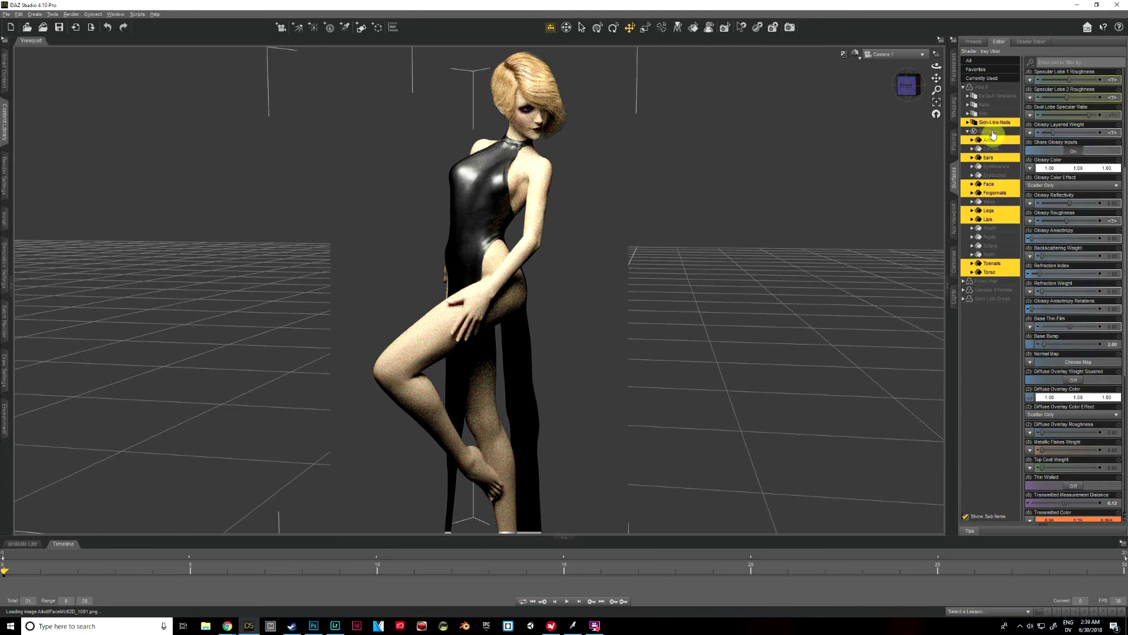
pyautogui.click(994, 127)
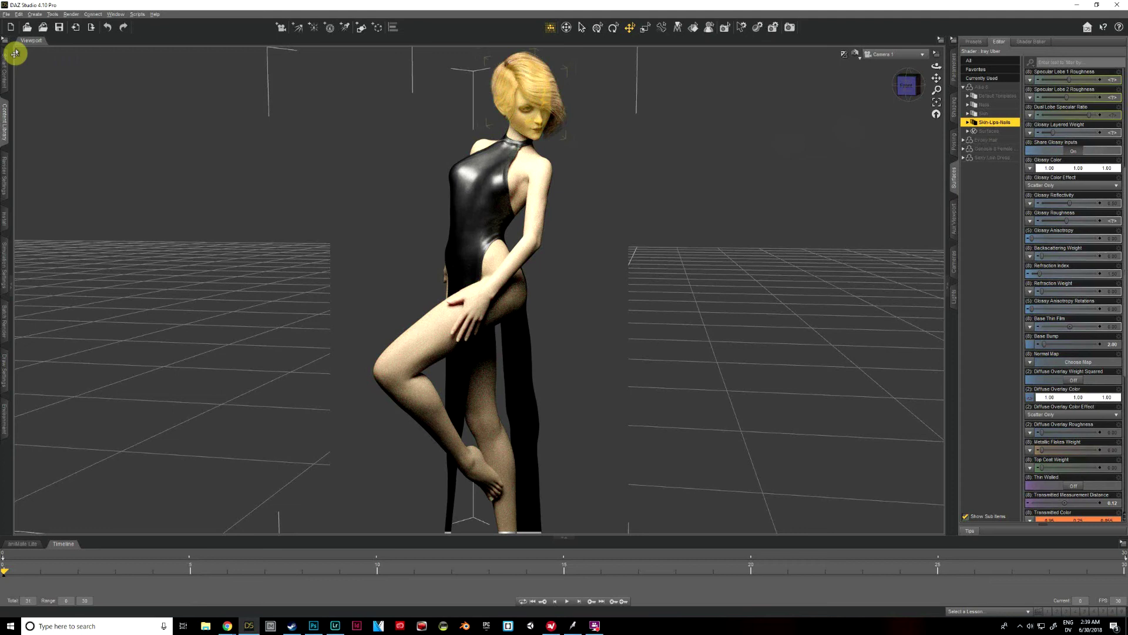
# - Navigate the content library through Shaders > Visual Style Shaders to list the Visual Hair presets
pyautogui.click(4, 128)
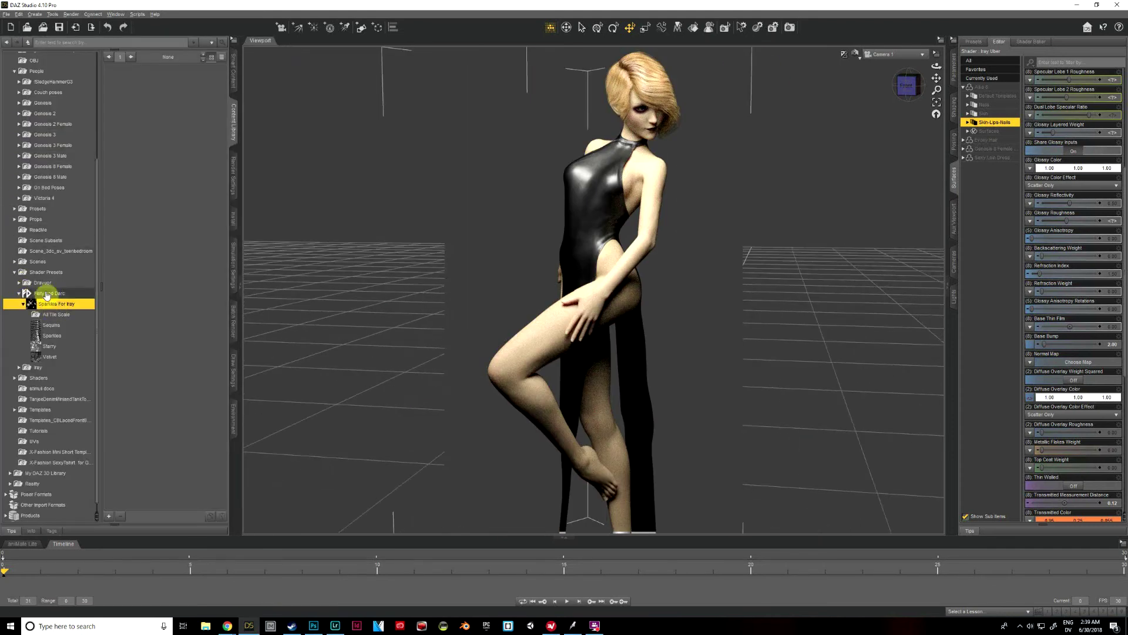
pyautogui.click(47, 272)
pyautogui.doubleClick(47, 272)
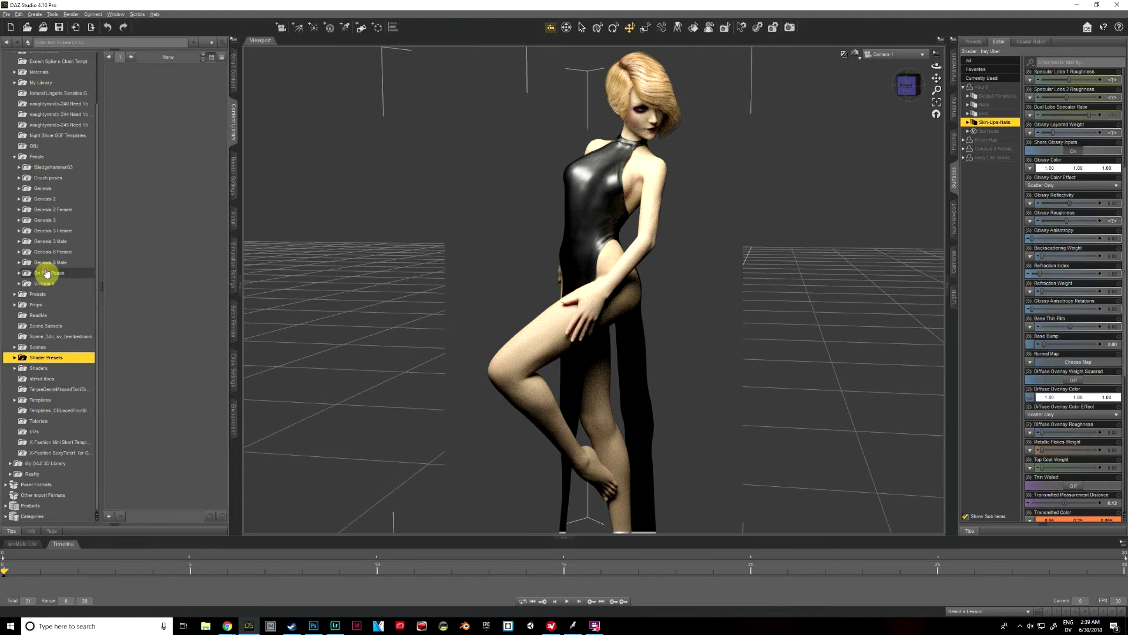
pyautogui.click(46, 369)
pyautogui.doubleClick(41, 369)
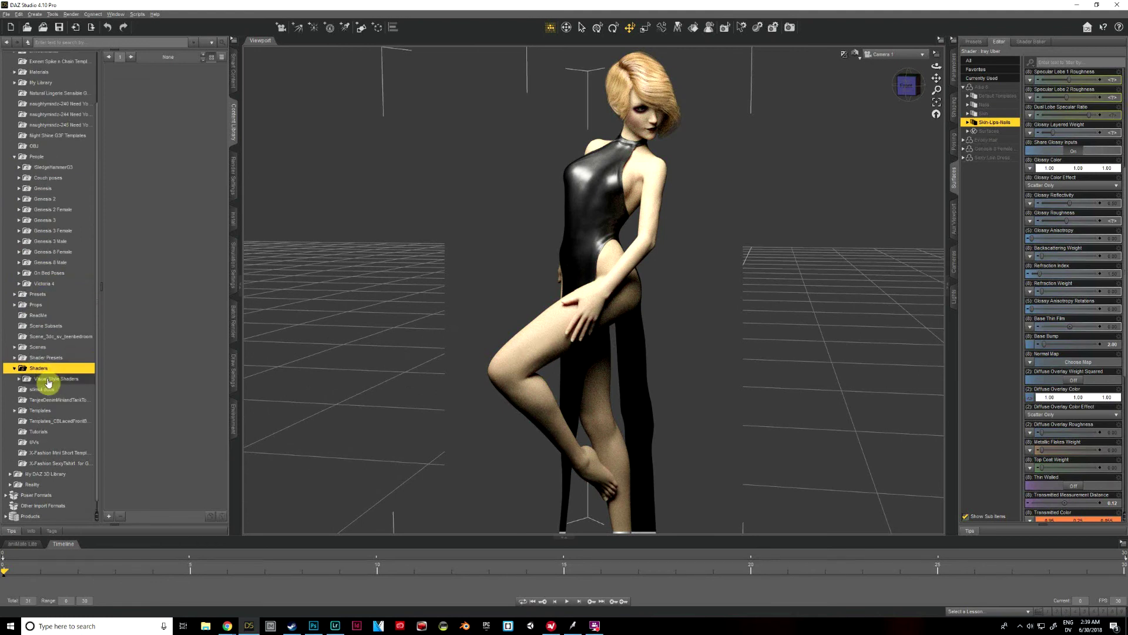
pyautogui.click(71, 379)
pyautogui.scroll(-2, 73, 380)
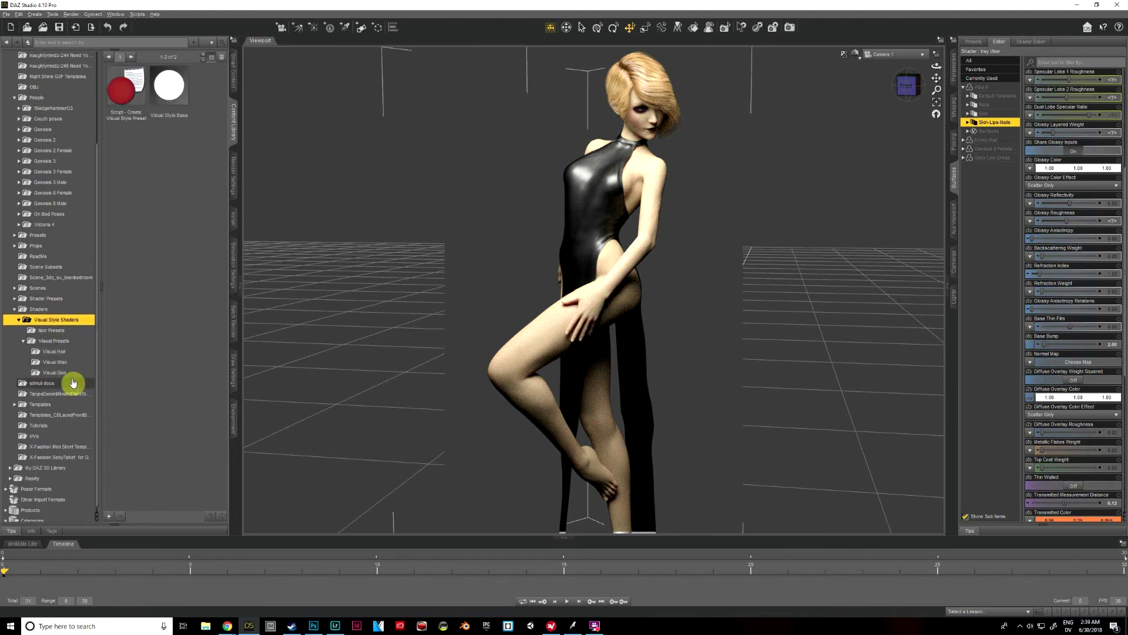
pyautogui.click(61, 350)
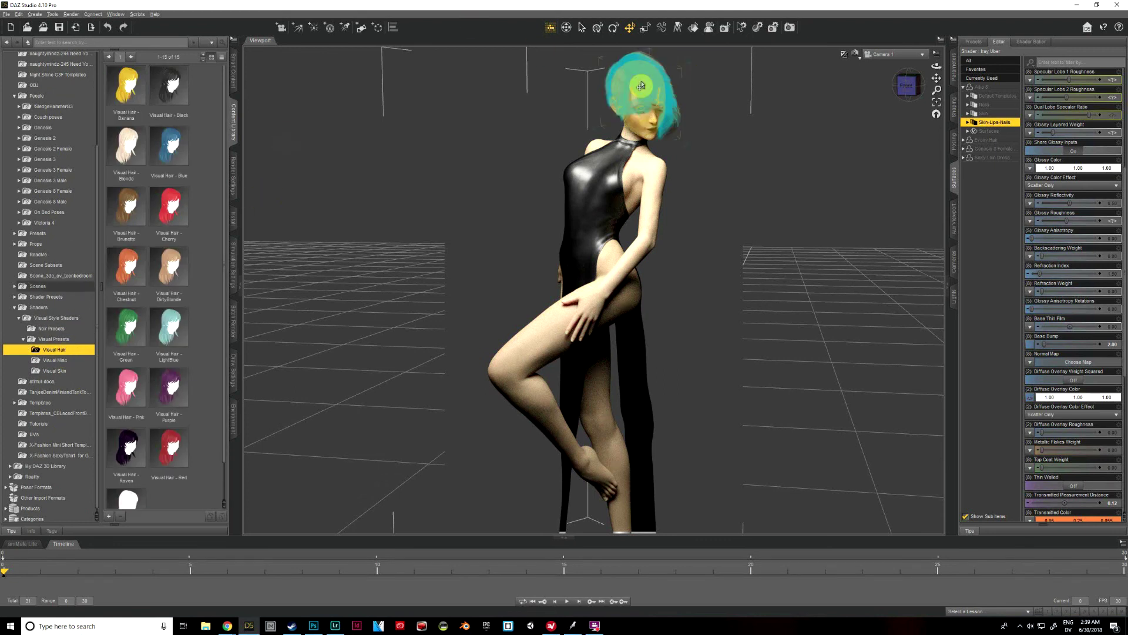
# - Make the hair the active item and select its Evony Hair surfaces for shading
pyautogui.rightClick(641, 86)
pyautogui.click(653, 98)
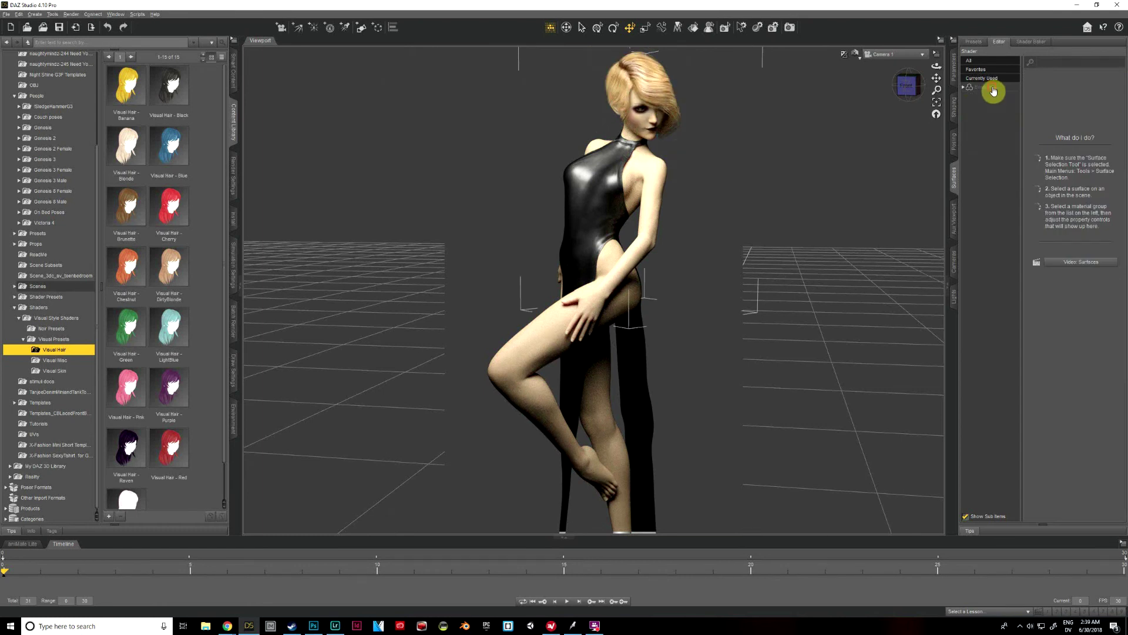
pyautogui.click(992, 87)
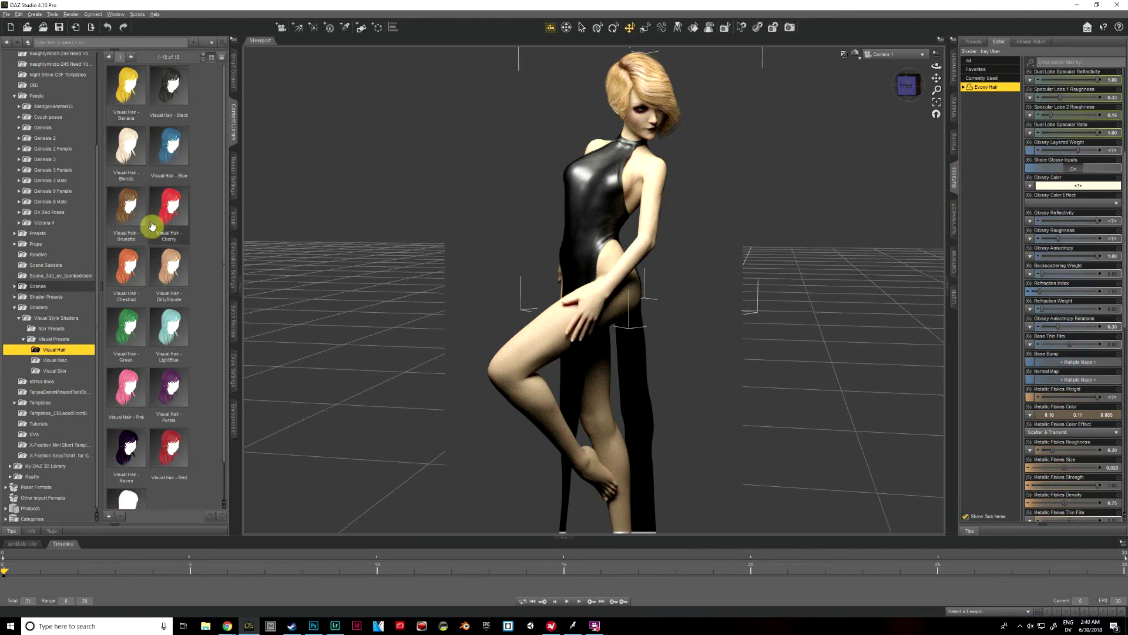
# - Apply Visual Hair - Purple, briefly try Visual Hair - Raven, then reapply Purple
pyautogui.moveTo(174, 292)
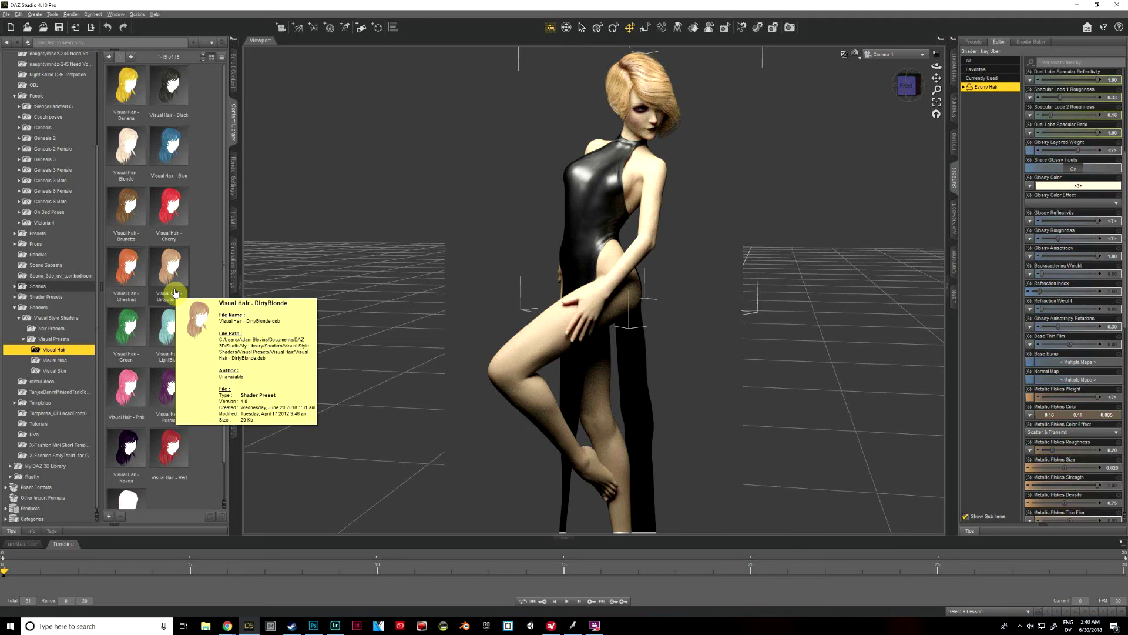
pyautogui.moveTo(166, 378)
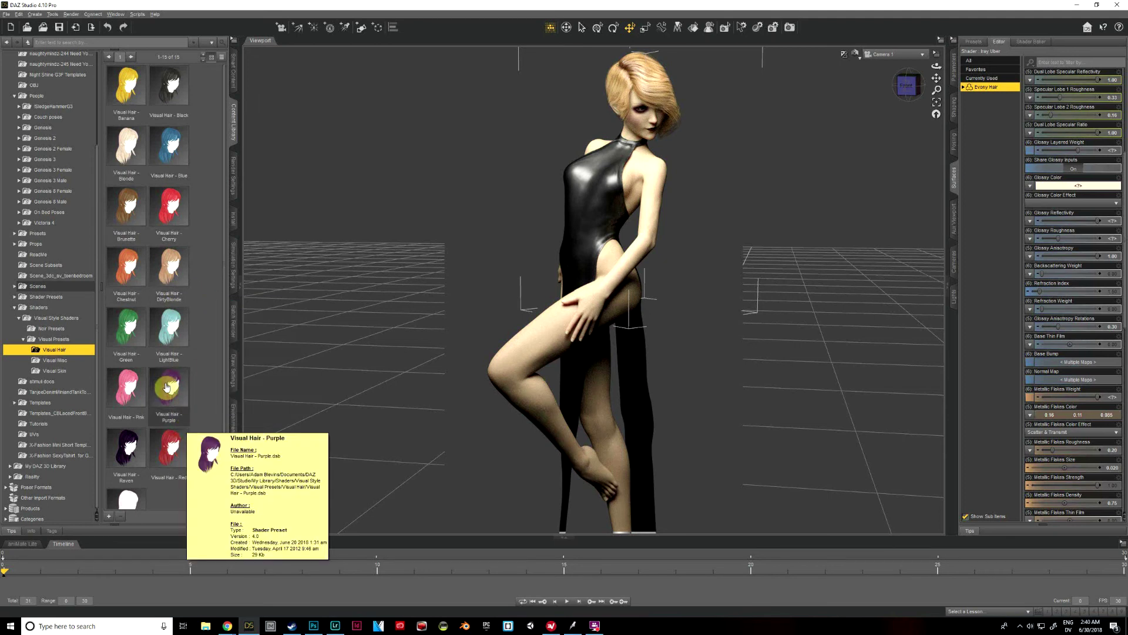
pyautogui.doubleClick(167, 386)
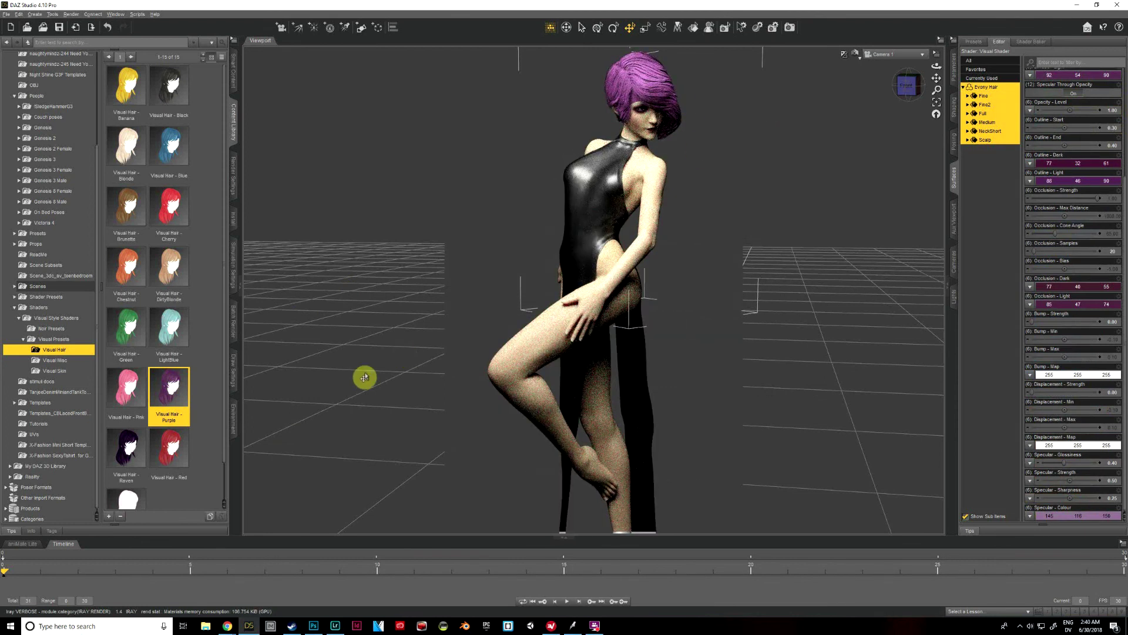
pyautogui.scroll(-1, 162, 423)
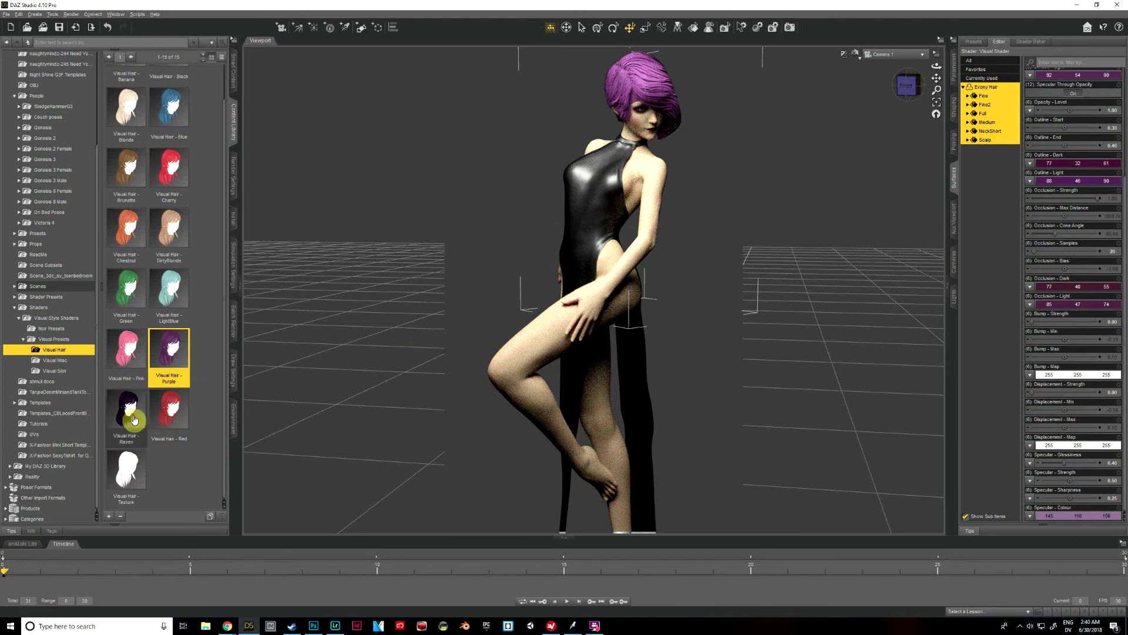
pyautogui.doubleClick(134, 419)
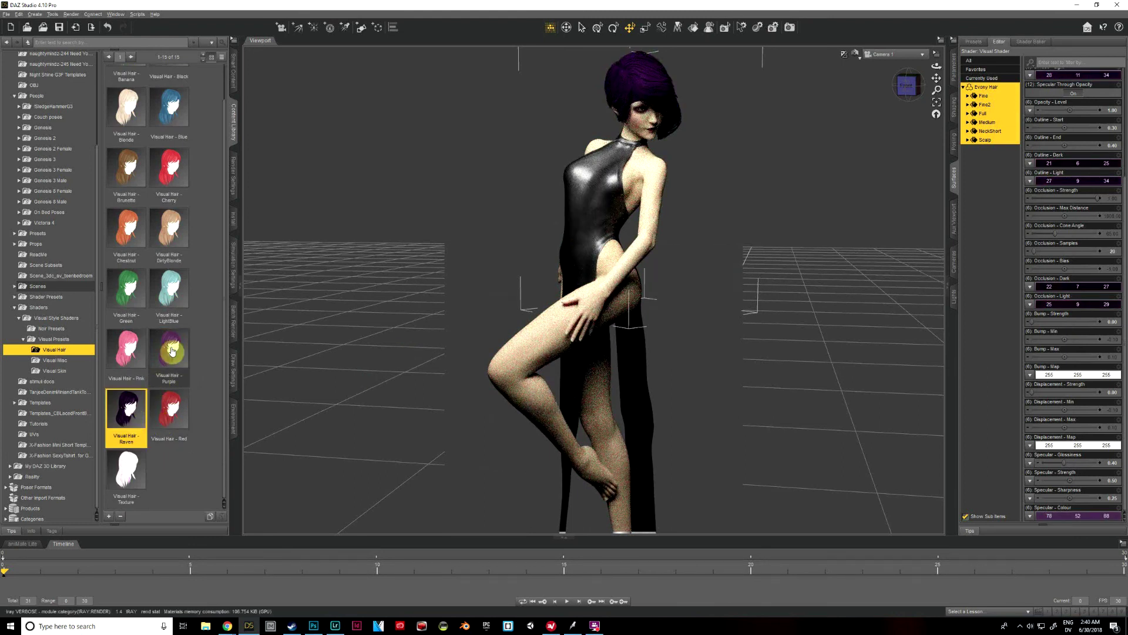
pyautogui.doubleClick(171, 351)
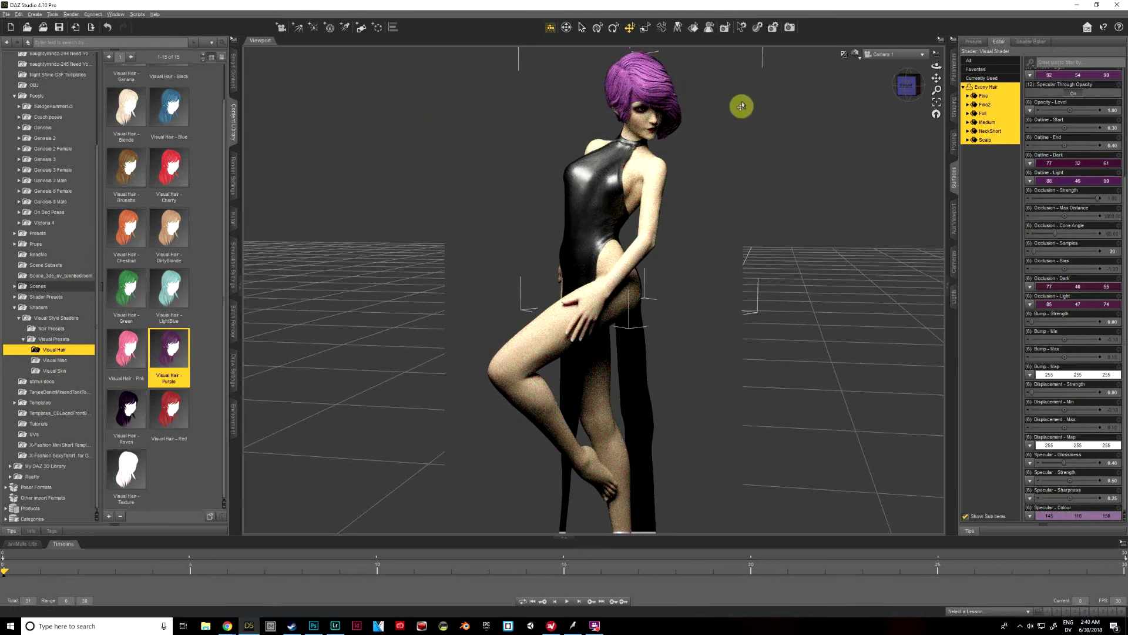
# - Select Aiko 8's Skin-Lips-Nails surfaces and apply the Visual Skin - Tanned preset
pyautogui.click(646, 179)
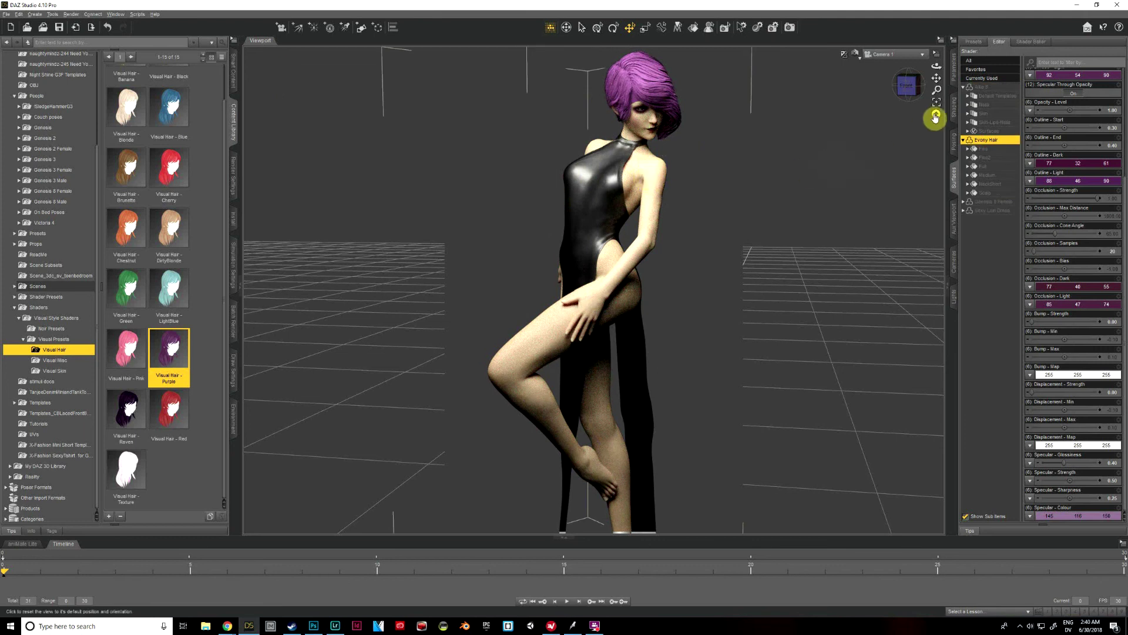
pyautogui.click(987, 123)
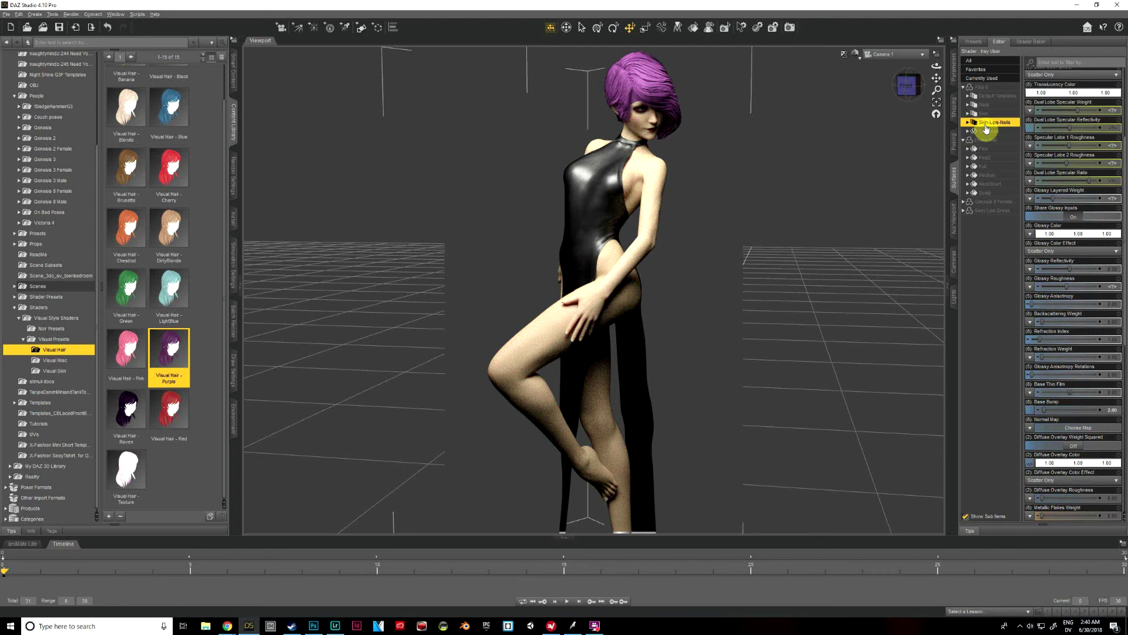
pyautogui.click(54, 371)
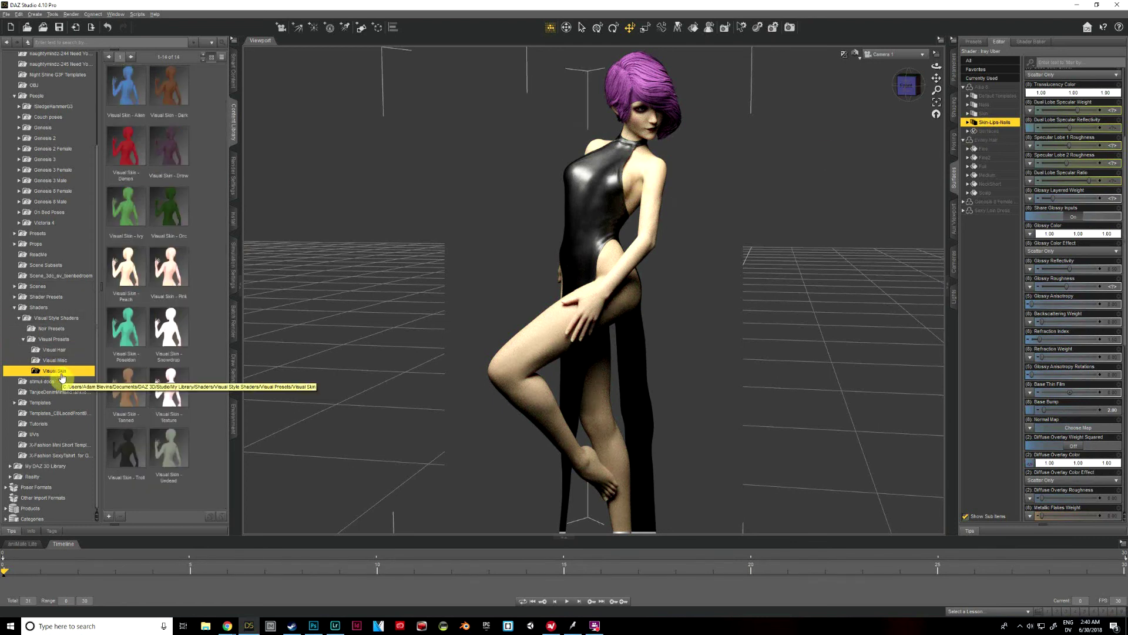
pyautogui.moveTo(127, 389)
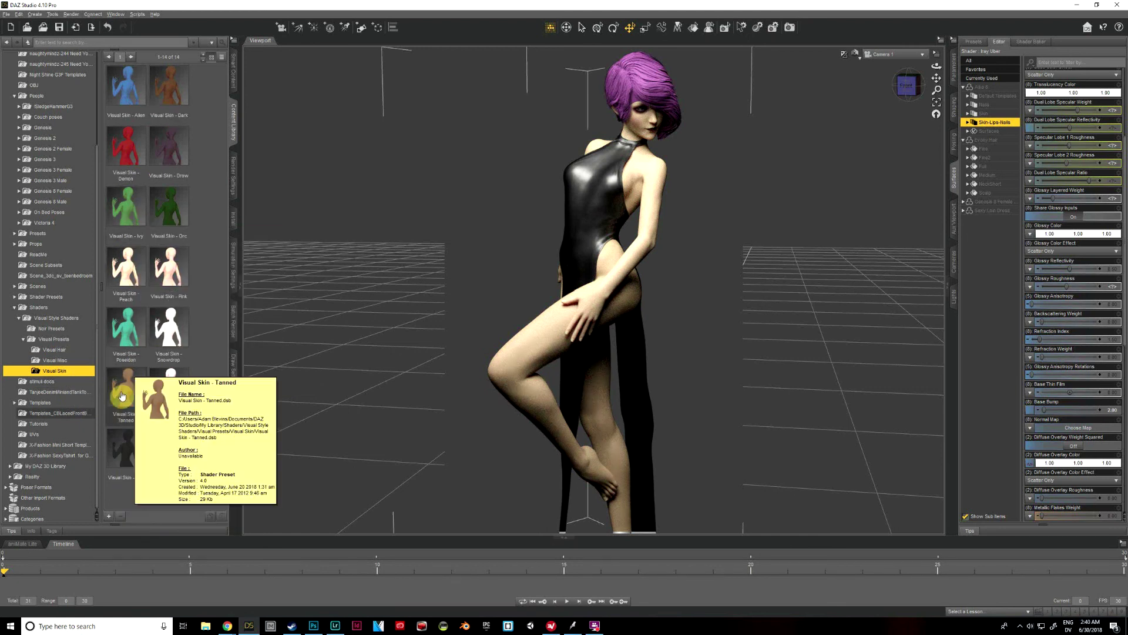
pyautogui.moveTo(172, 274)
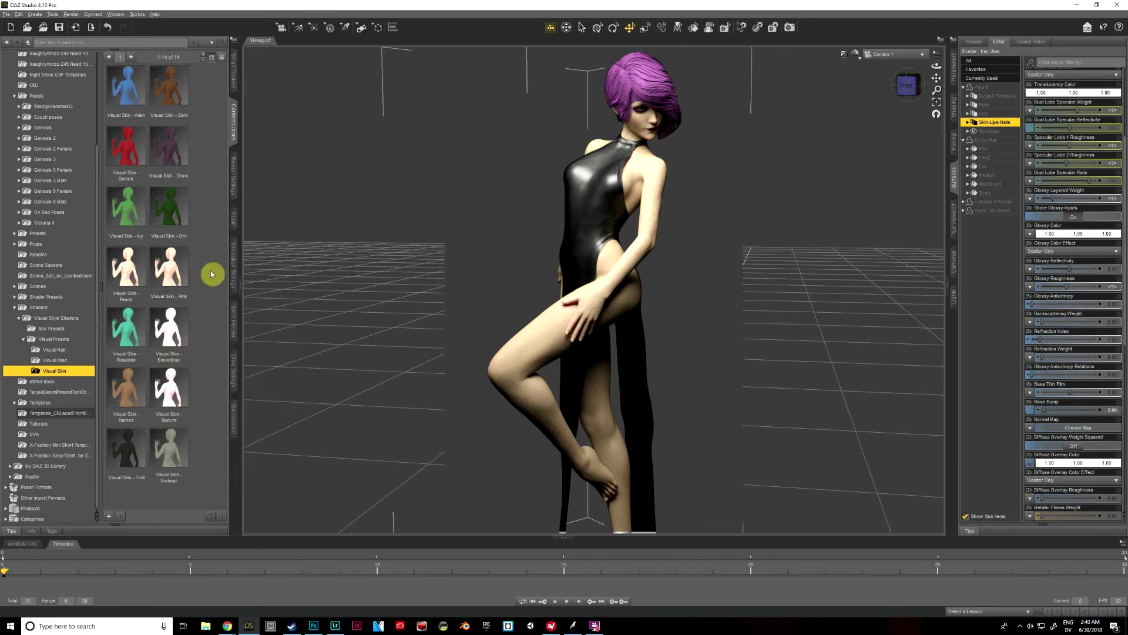
pyautogui.click(132, 395)
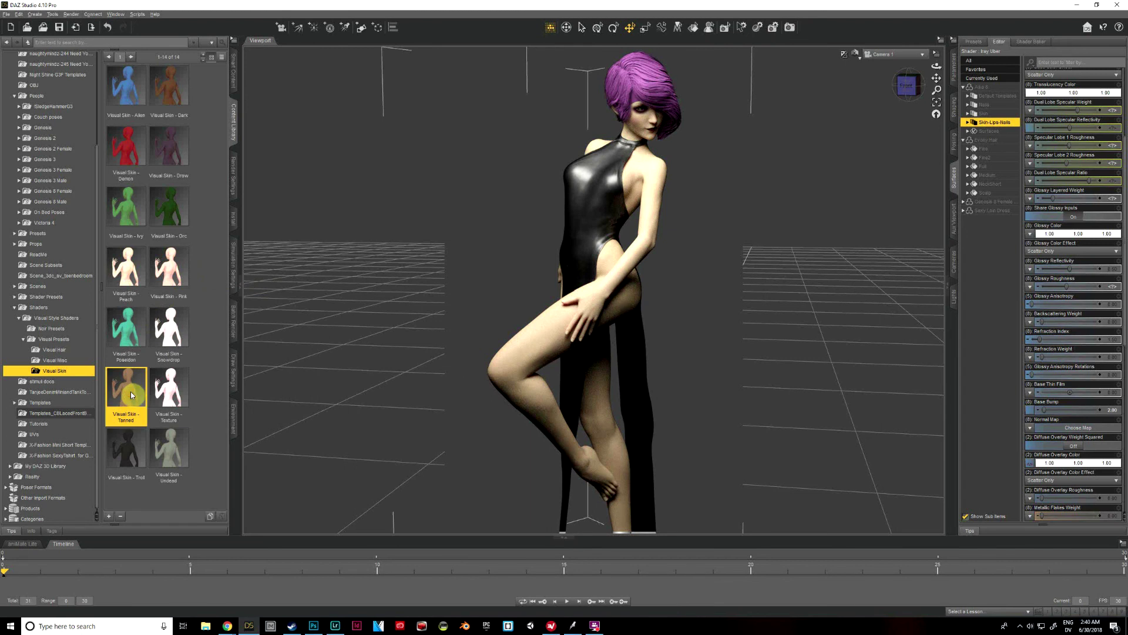
pyautogui.doubleClick(130, 391)
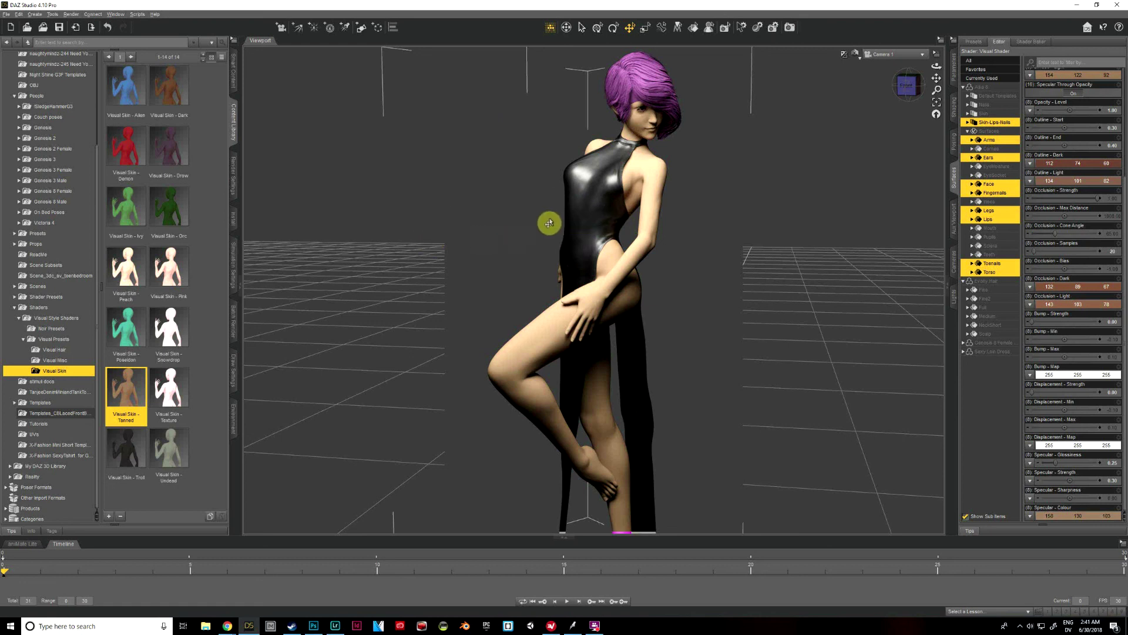
# - Select the Sexy Loin Dress surfaces and browse to the Sparkles For Iray Sequins shader presets
pyautogui.rightClick(605, 215)
pyautogui.click(617, 221)
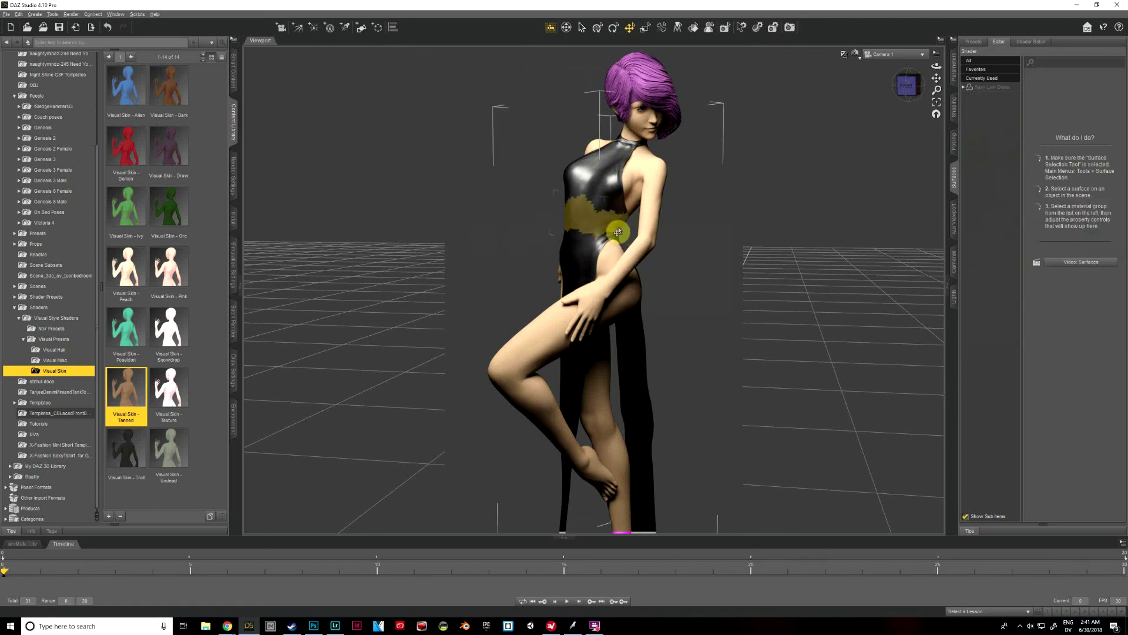
pyautogui.click(993, 87)
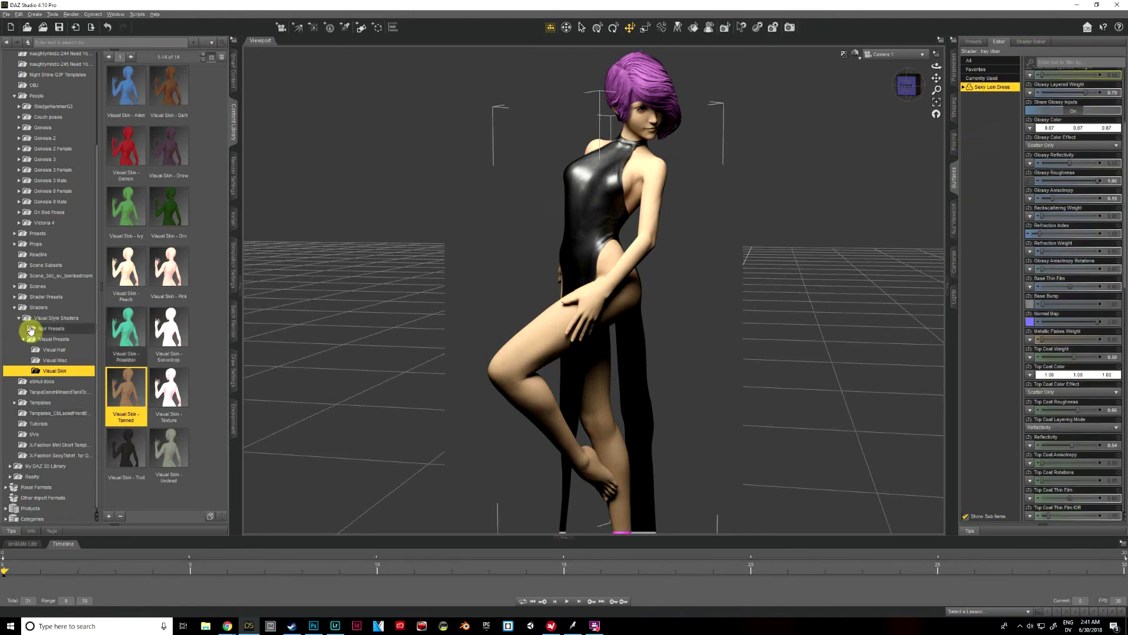
pyautogui.doubleClick(47, 297)
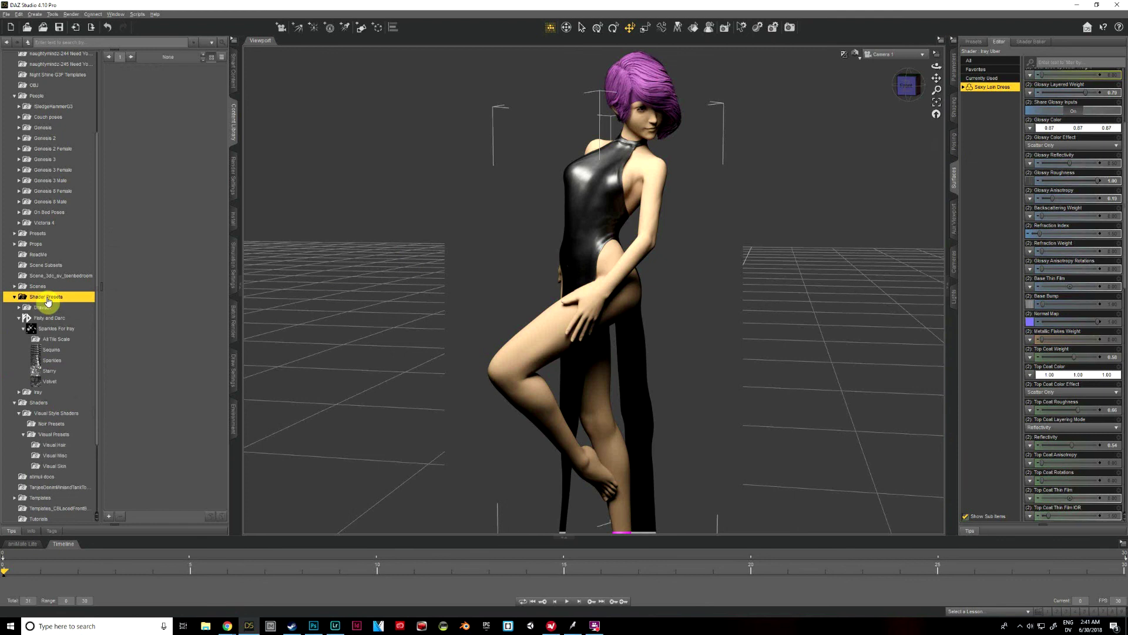
pyautogui.click(53, 350)
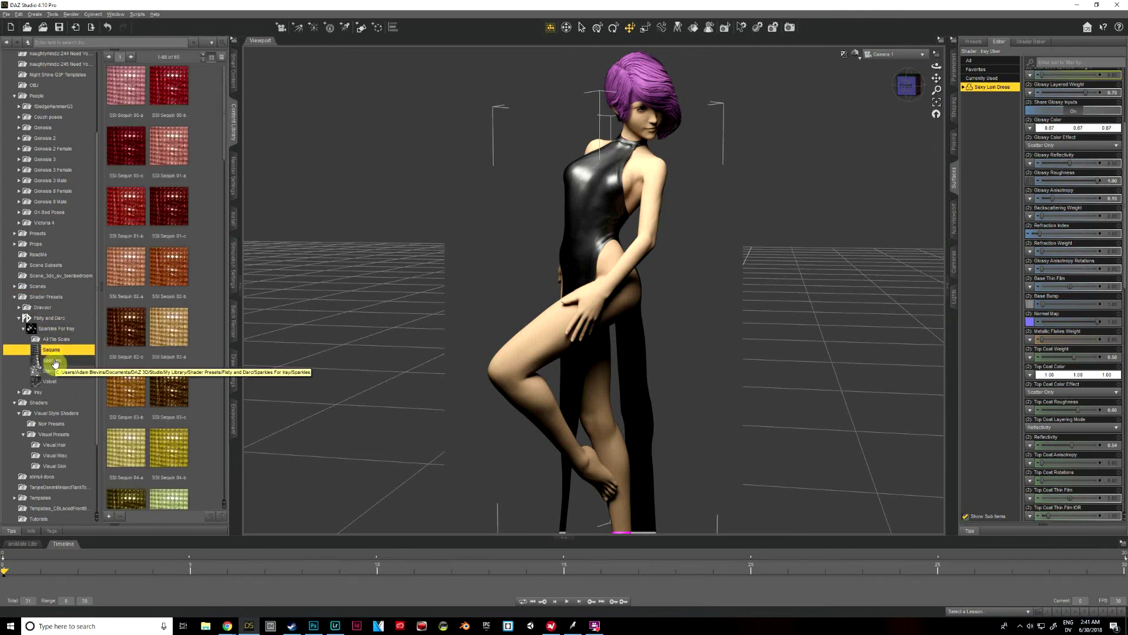
pyautogui.click(54, 372)
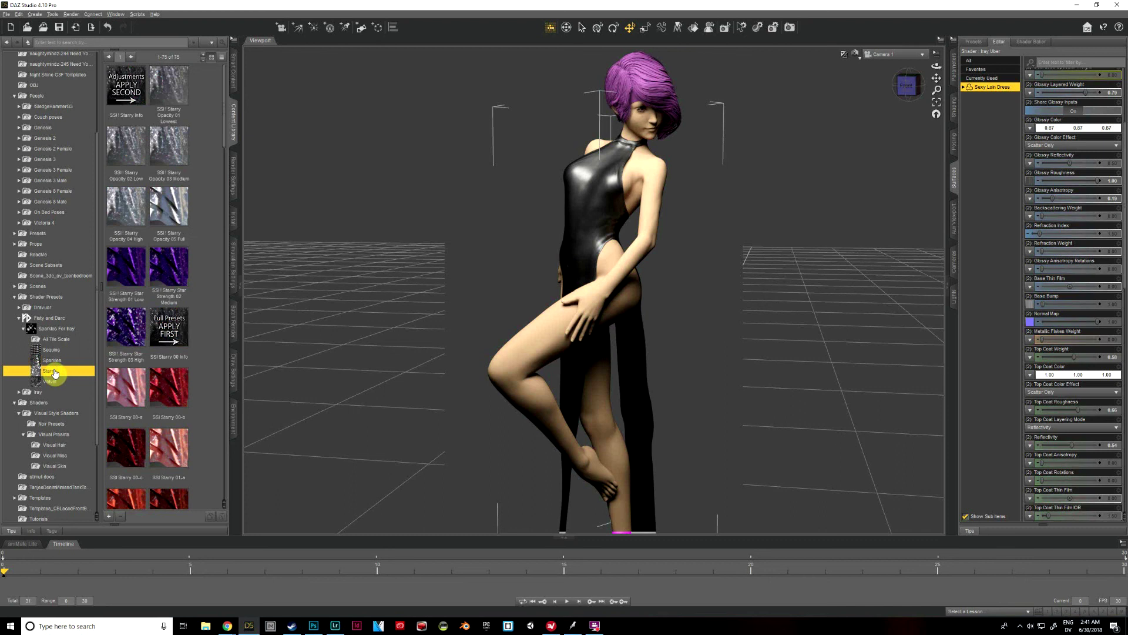
pyautogui.click(53, 351)
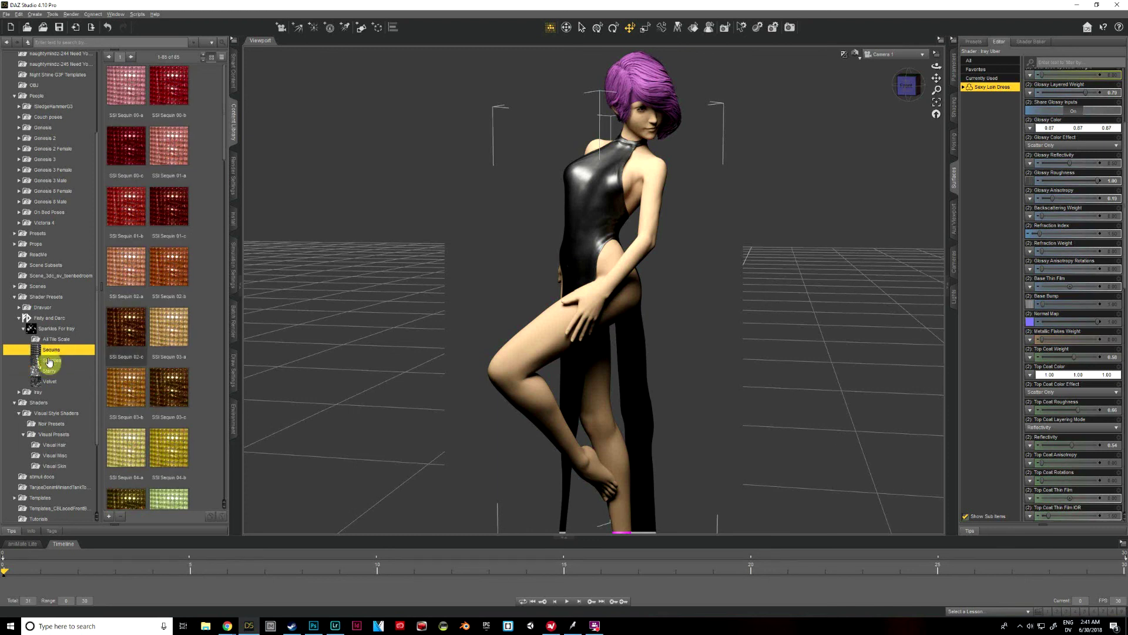
# - Try SSI Sequin Q, O, P and N on the dress, settling on blue SSI Sequin M
pyautogui.scroll(-8, 118, 322)
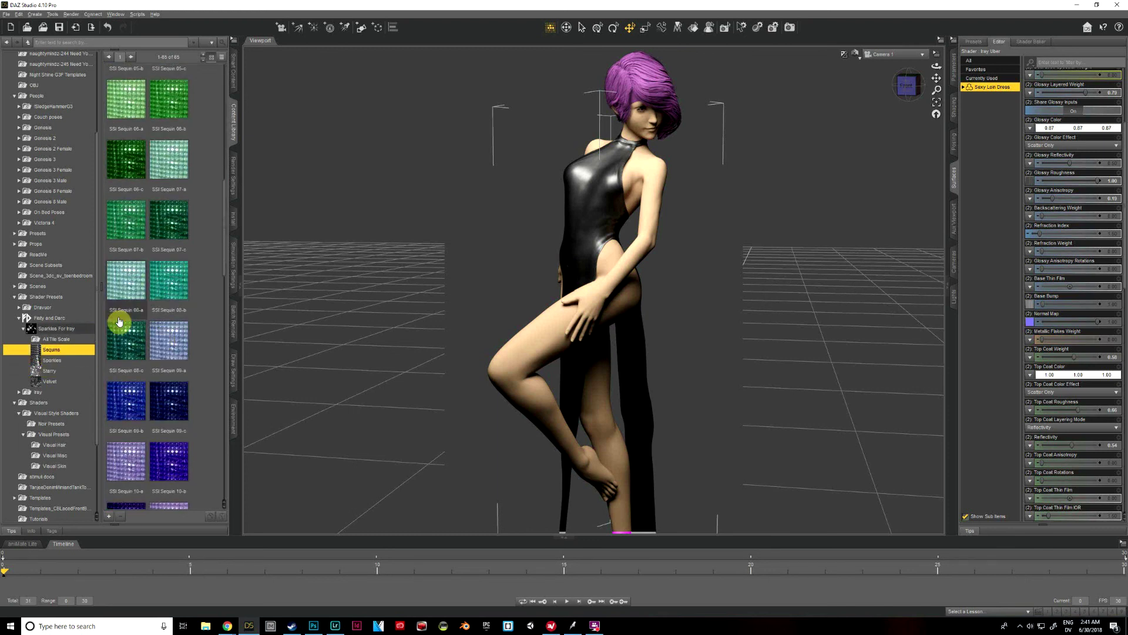
pyautogui.scroll(-10, 119, 322)
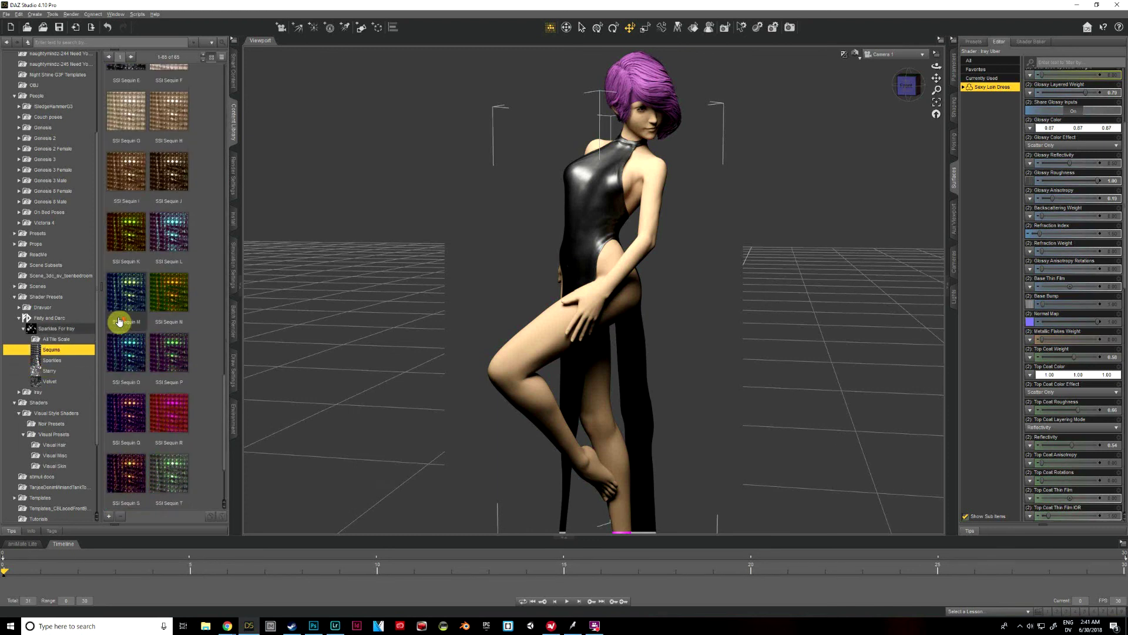
pyautogui.scroll(-1, 119, 321)
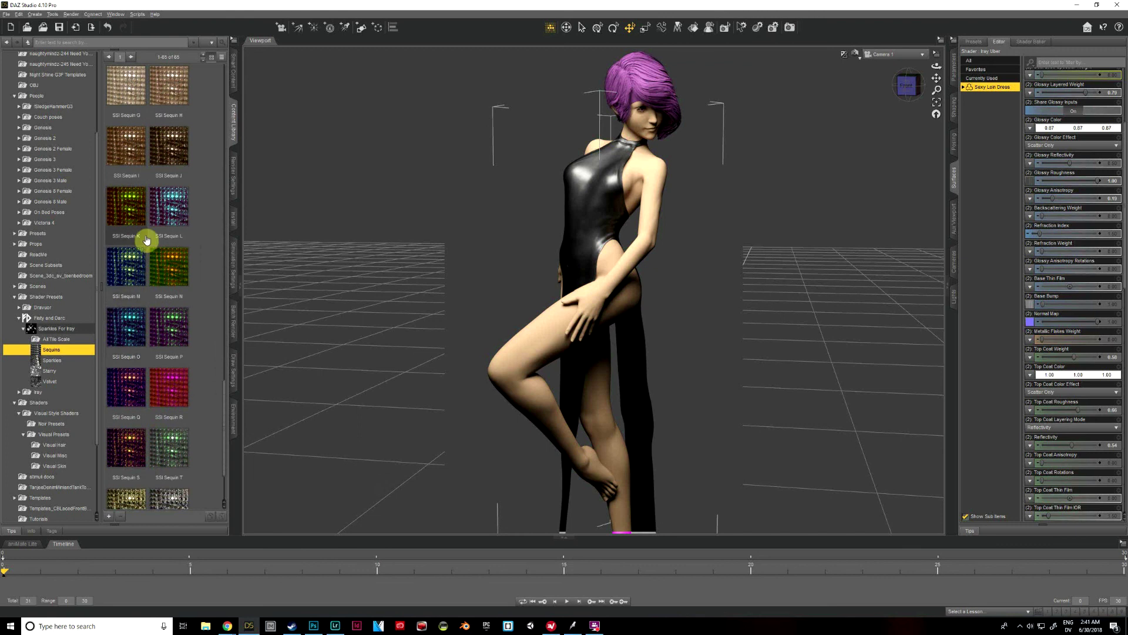
pyautogui.doubleClick(130, 385)
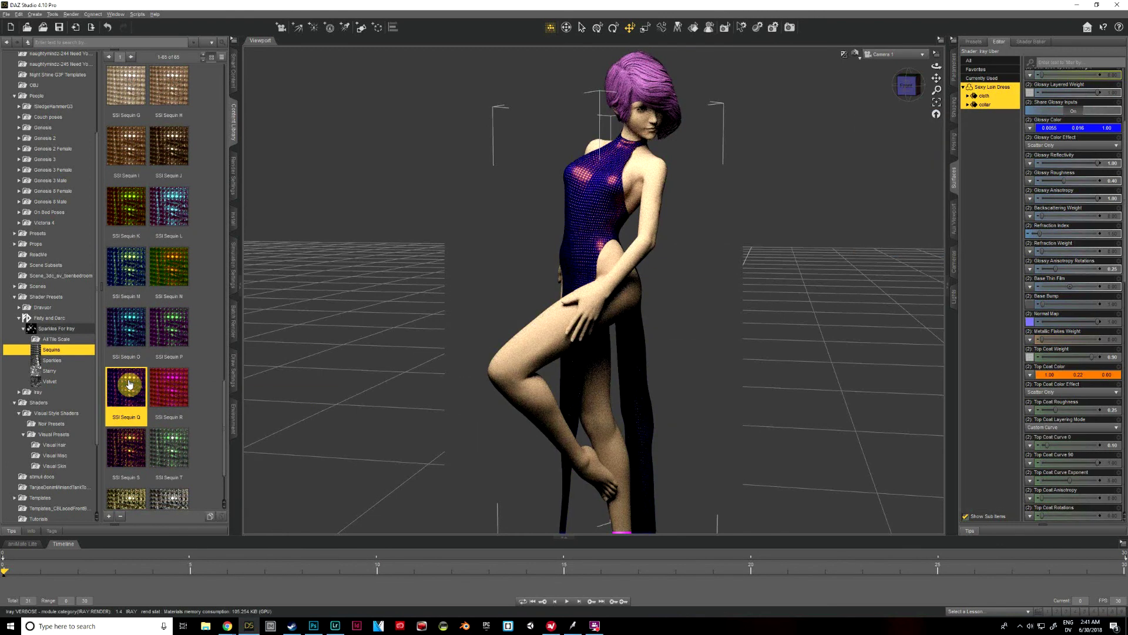
pyautogui.doubleClick(132, 332)
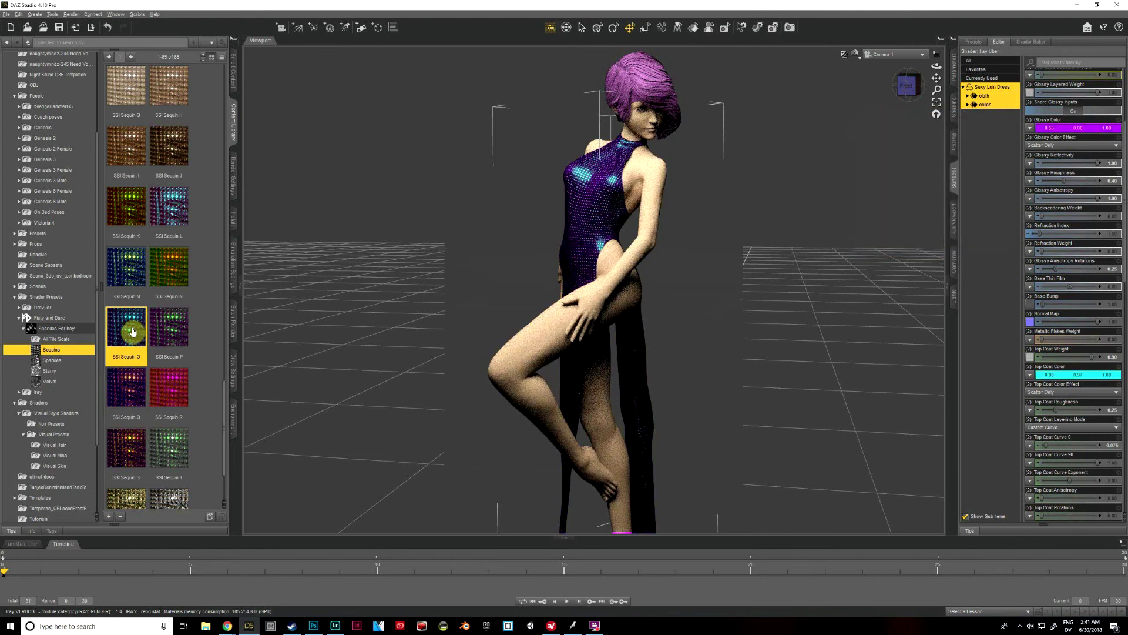
pyautogui.doubleClick(171, 332)
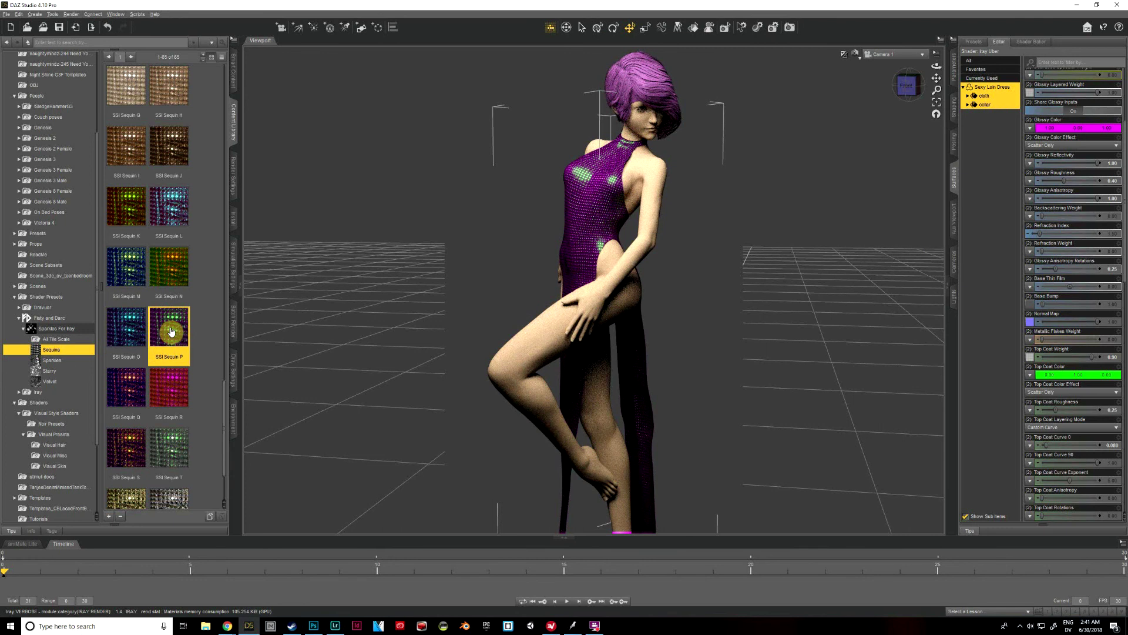
pyautogui.moveTo(134, 328)
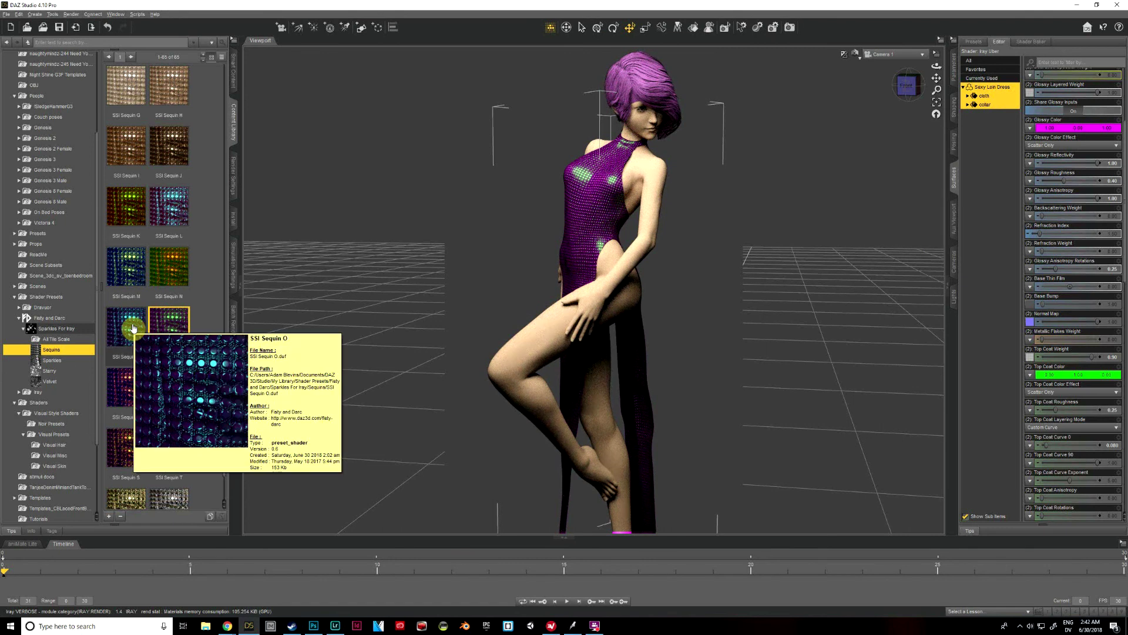
pyautogui.moveTo(207, 272)
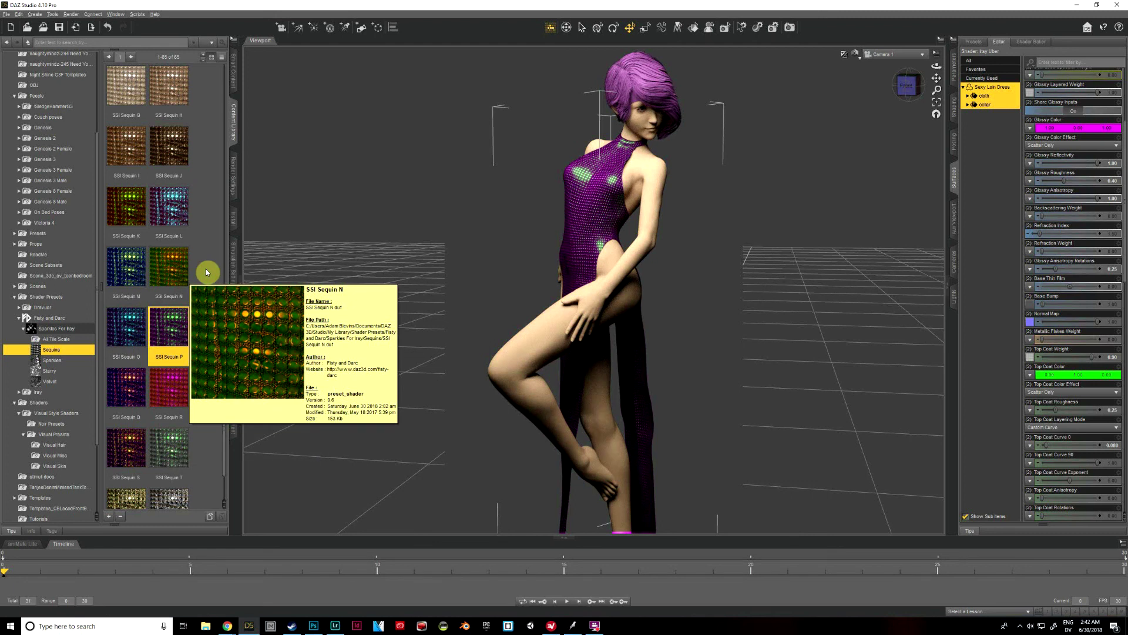
pyautogui.doubleClick(174, 264)
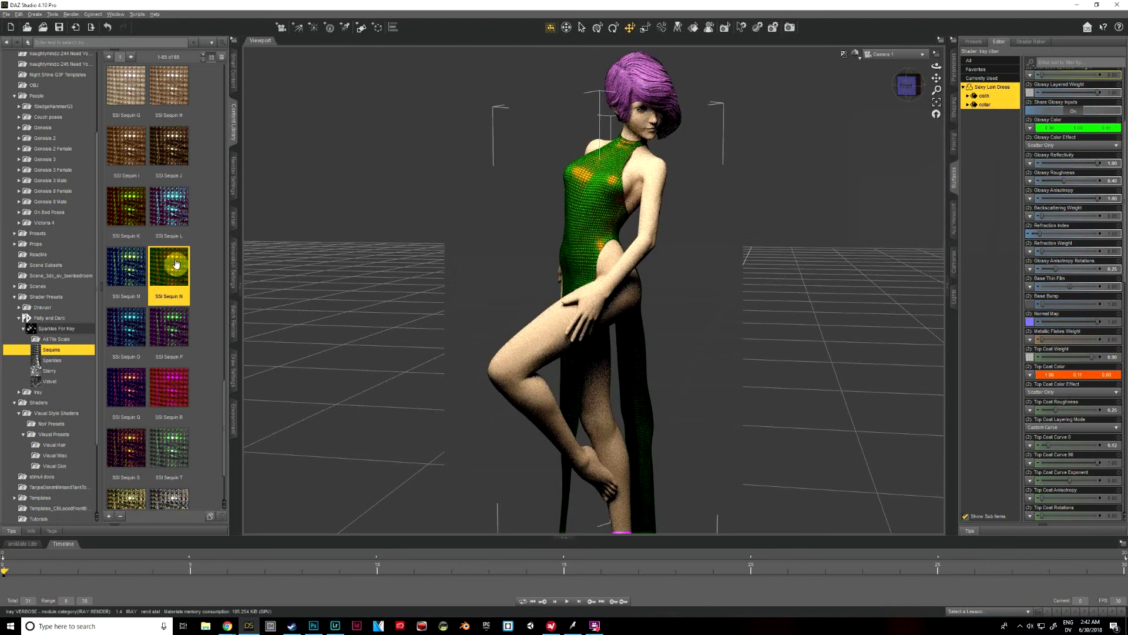
pyautogui.doubleClick(129, 269)
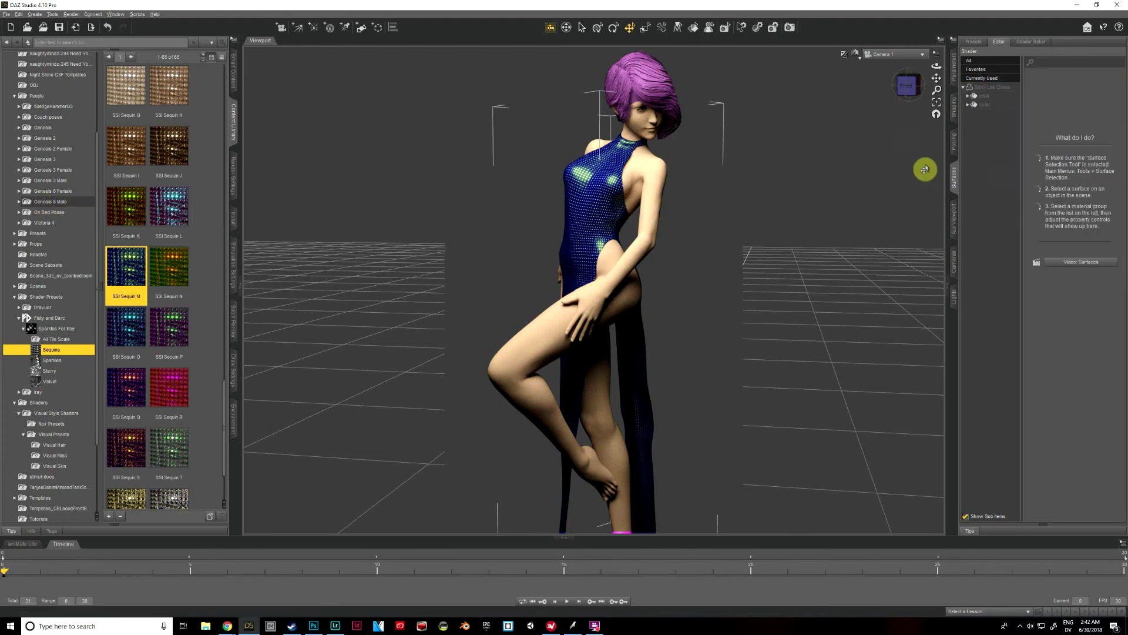
# - Hide the surface and content panes, then view the Render Settings Environment section
pyautogui.click(954, 174)
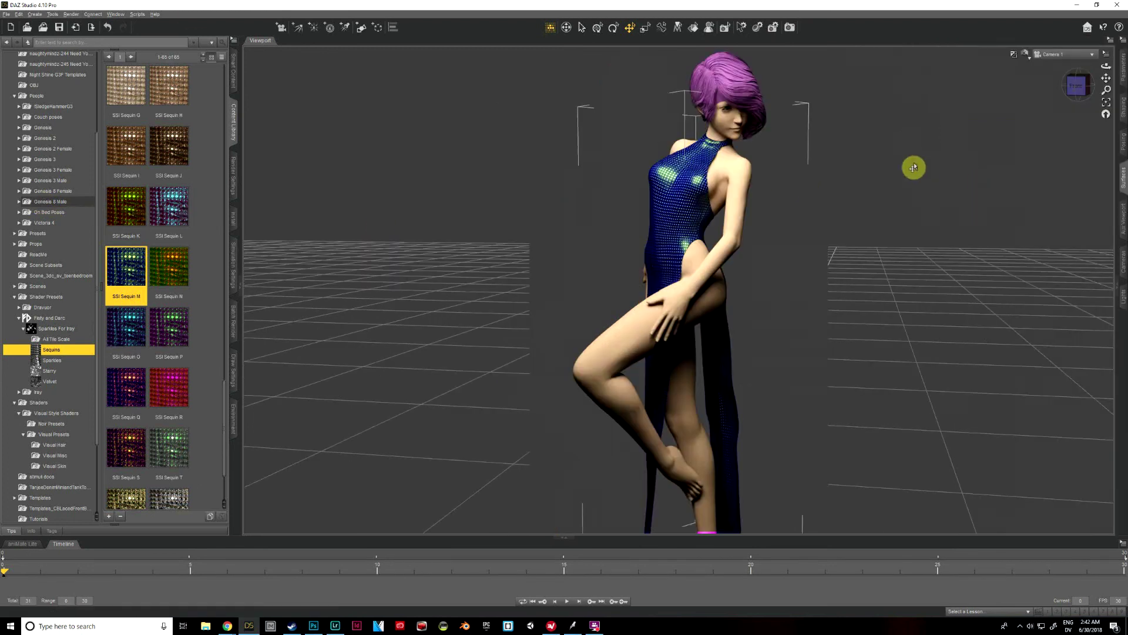
pyautogui.click(235, 124)
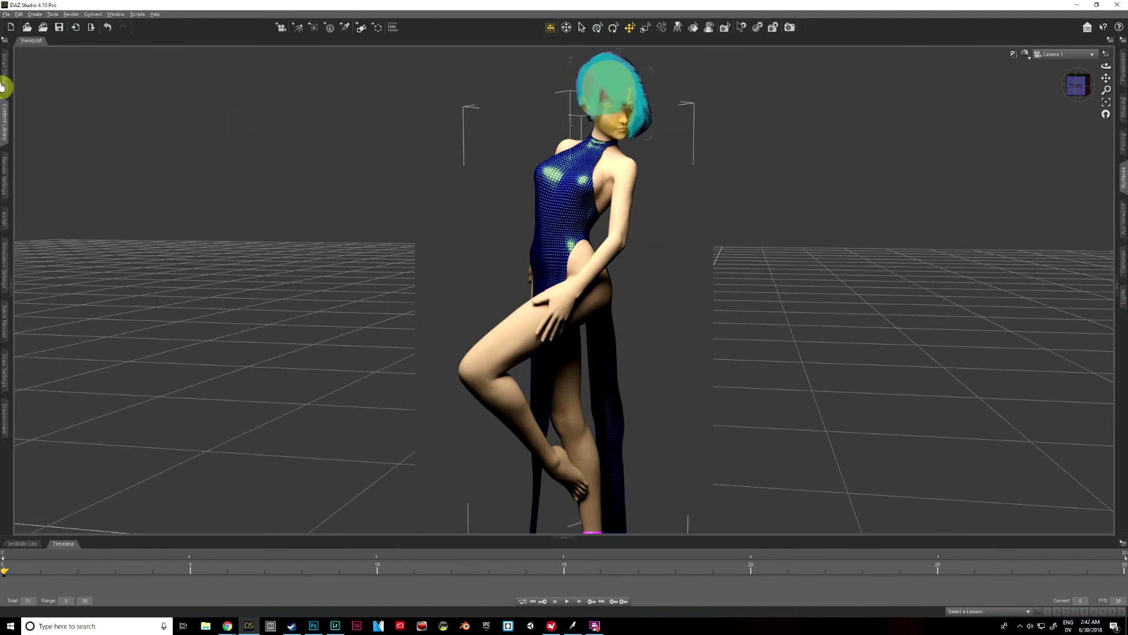
pyautogui.click(5, 179)
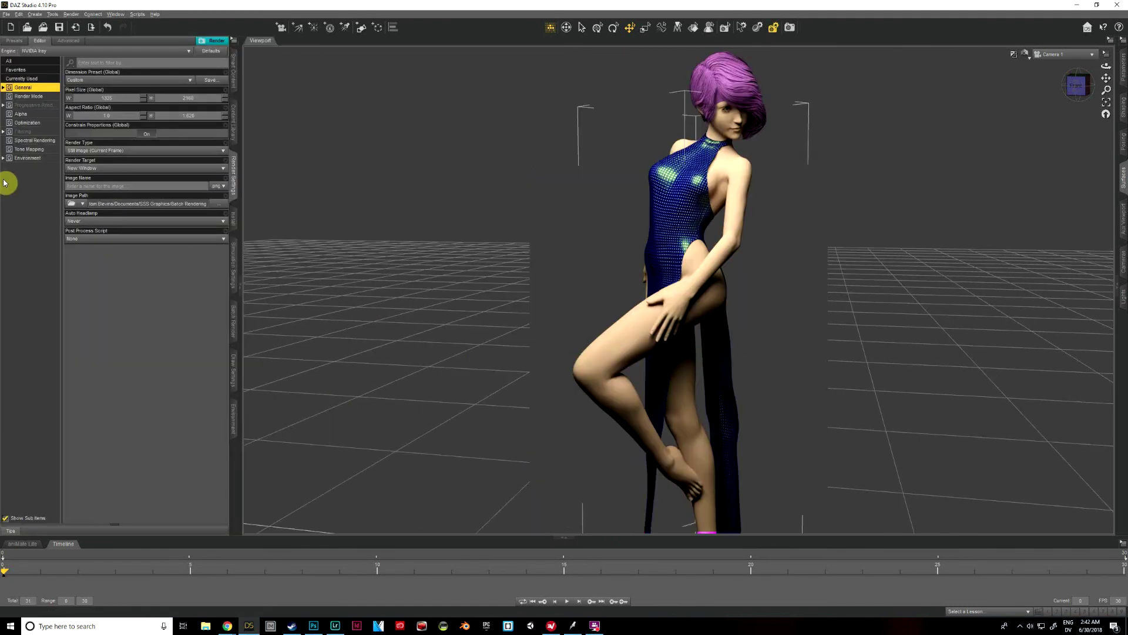
pyautogui.click(26, 158)
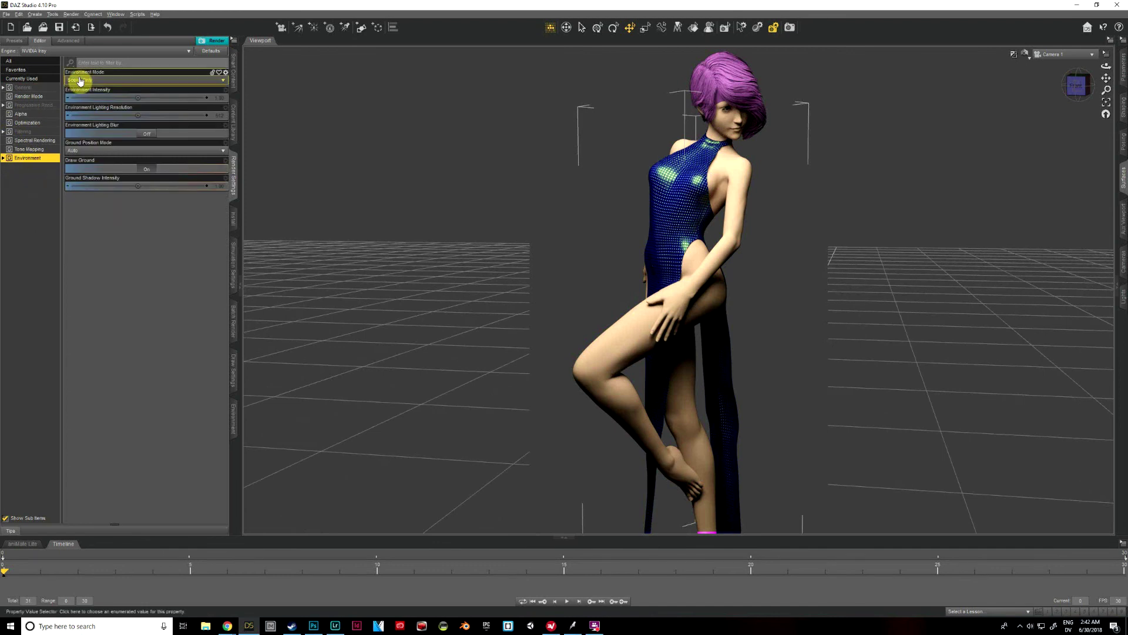
# - Set Camera 1's Headlamp Mode to Off
pyautogui.click(1123, 181)
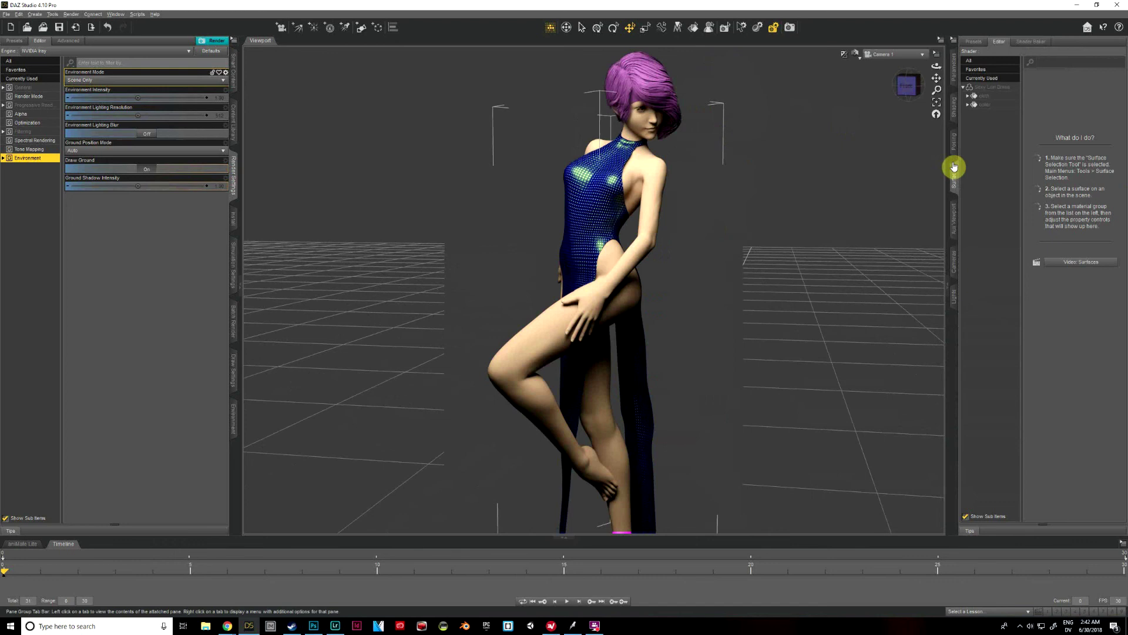
pyautogui.click(951, 271)
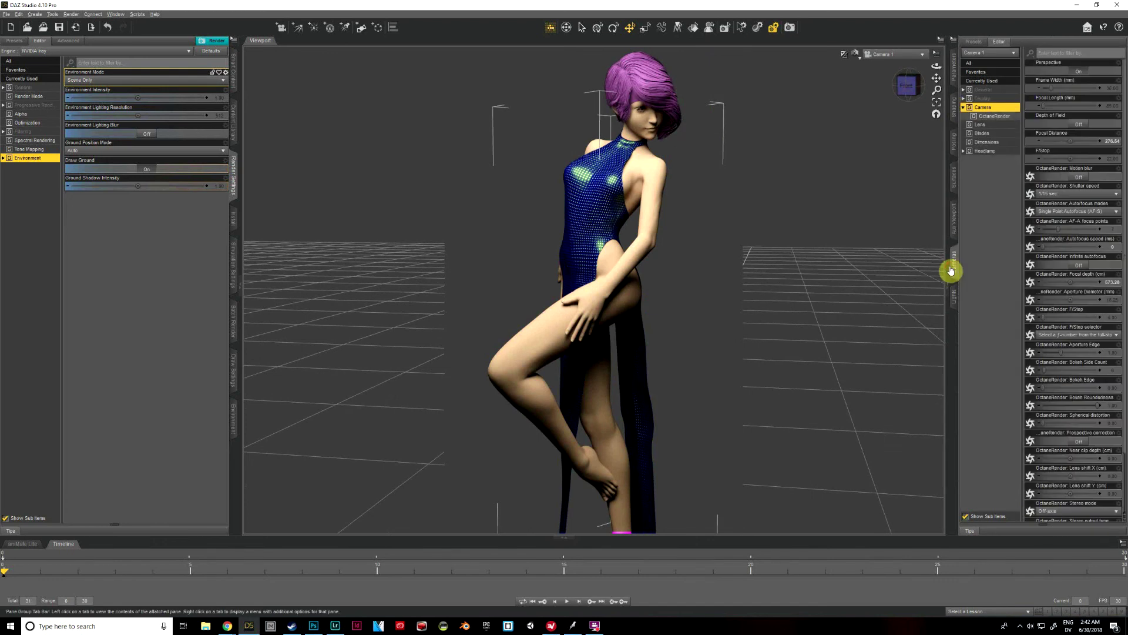
pyautogui.click(985, 151)
pyautogui.click(1067, 71)
pyautogui.click(1049, 97)
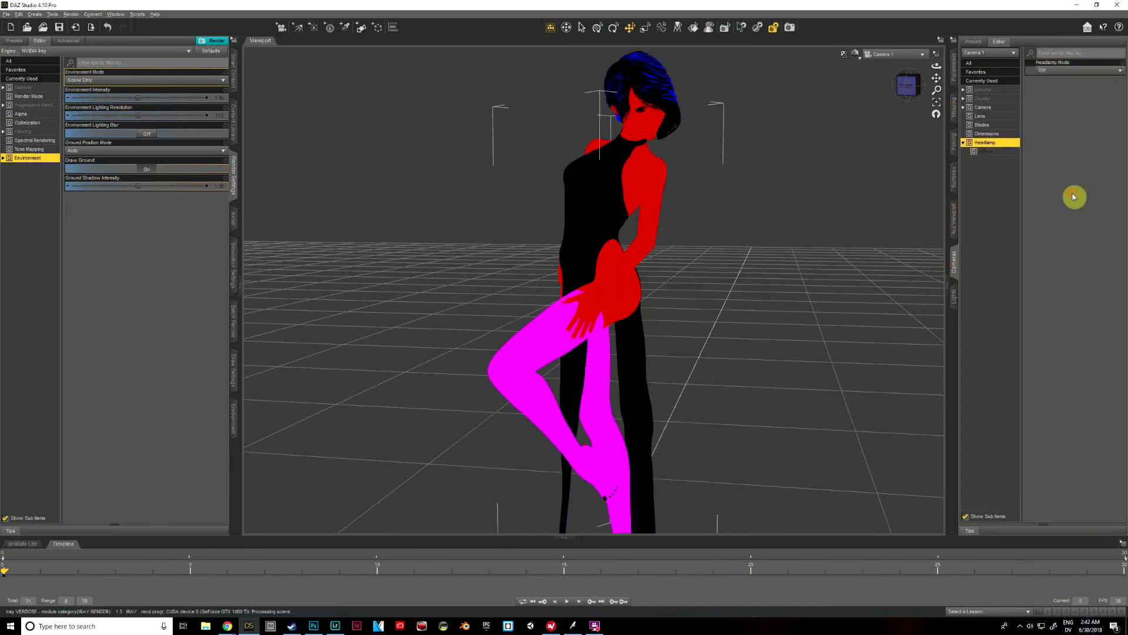
pyautogui.click(954, 262)
# - Review the render Dimension Preset list and keep it on Custom
pyautogui.click(20, 87)
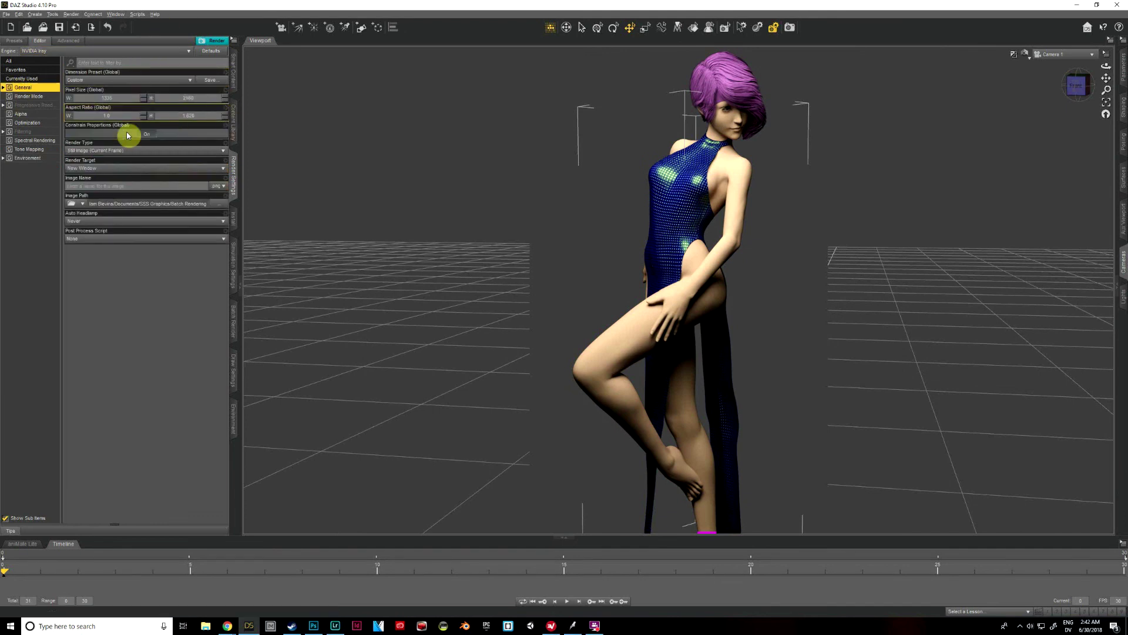
pyautogui.click(100, 80)
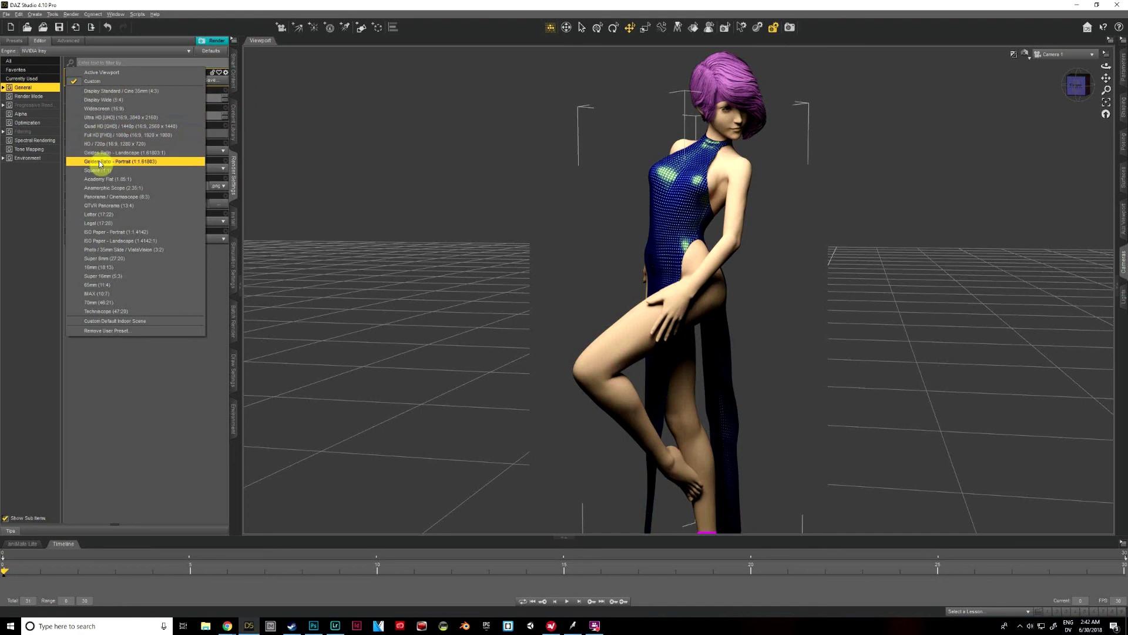
pyautogui.click(141, 375)
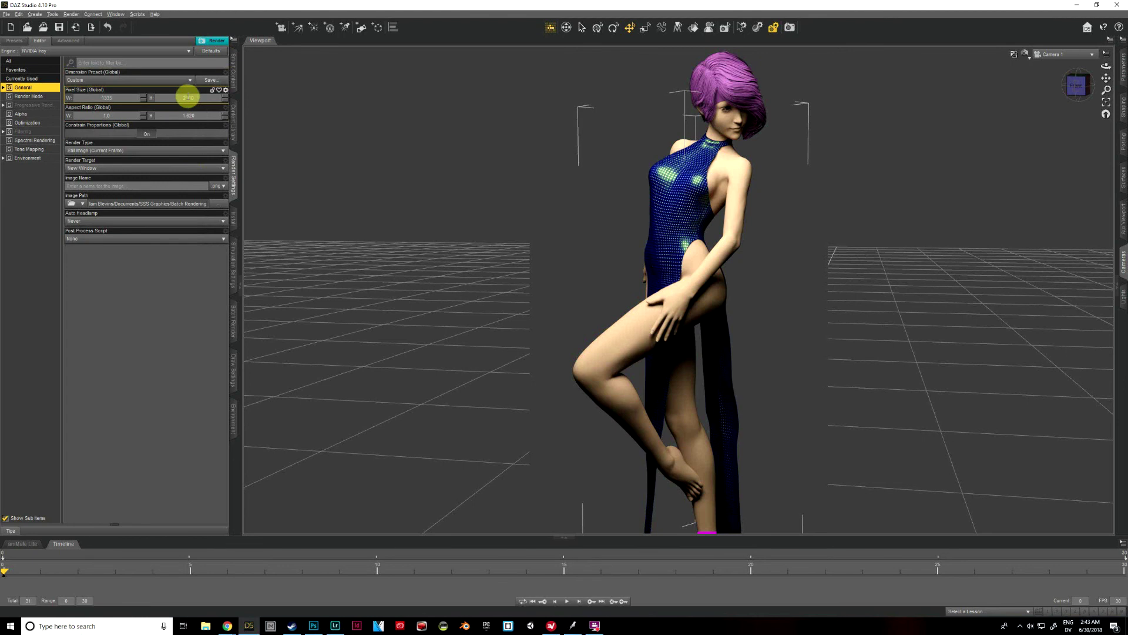
pyautogui.click(157, 81)
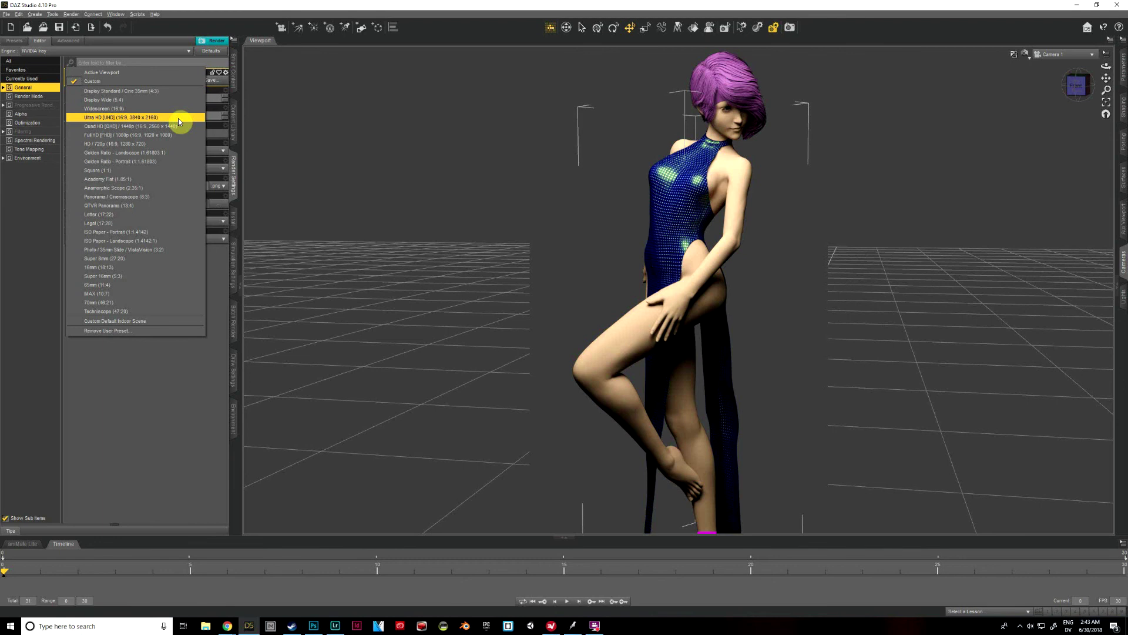
pyautogui.click(223, 323)
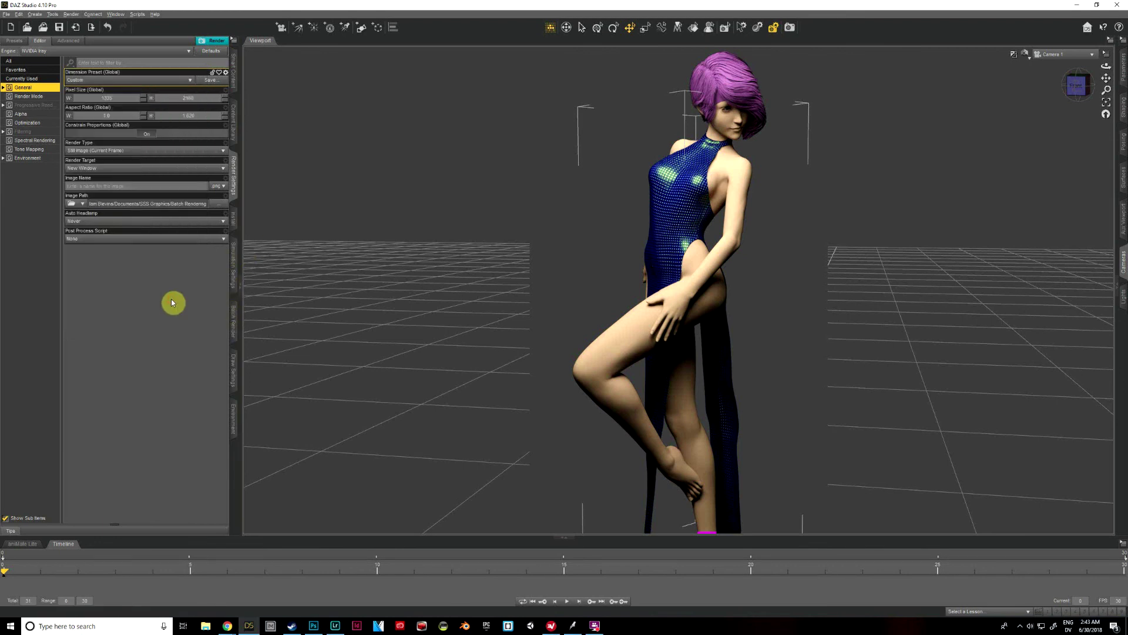